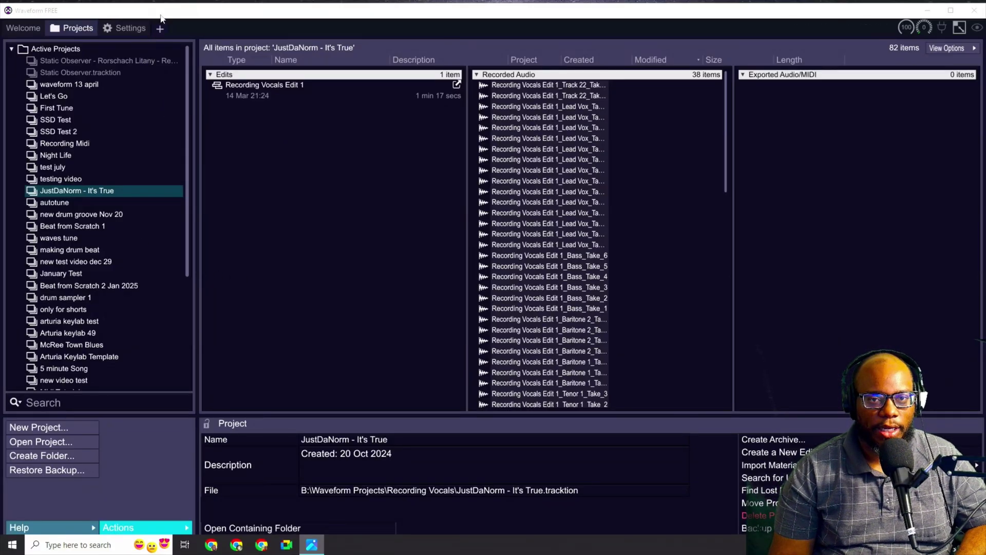
# - Create a new project named 'troubleshooting waveform' and open its empty edit with Track 1
pyautogui.click(160, 30)
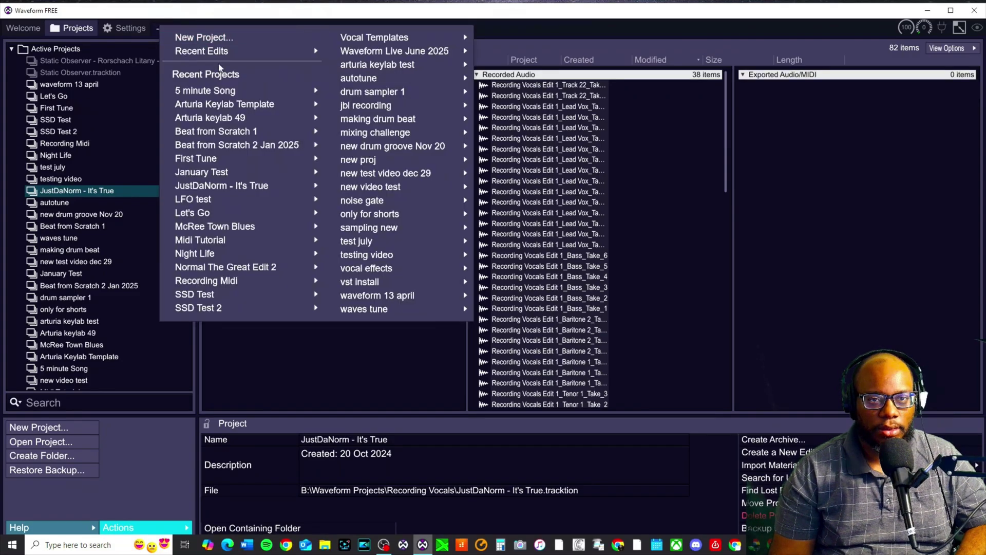
pyautogui.click(262, 40)
pyautogui.write('troubleshooting waveform')
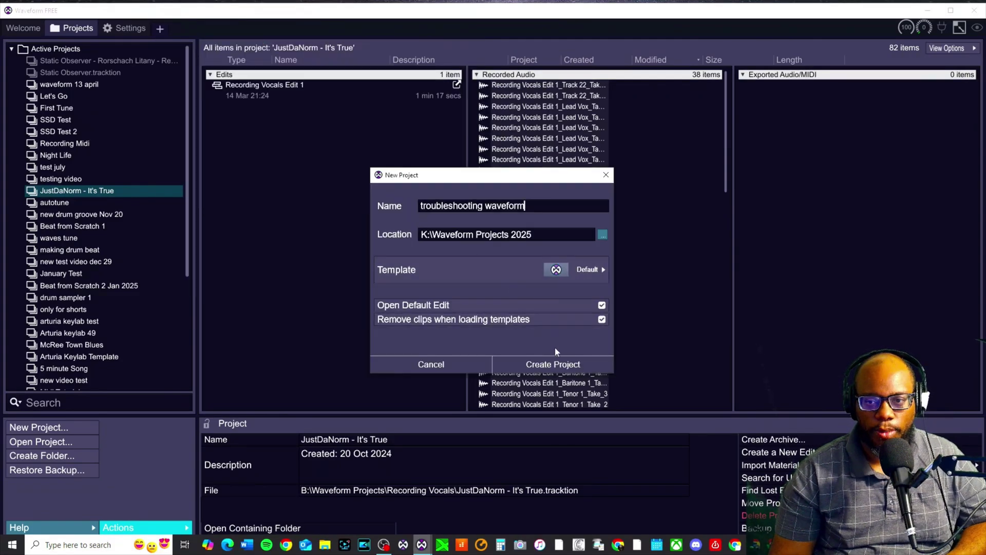
pyautogui.click(565, 363)
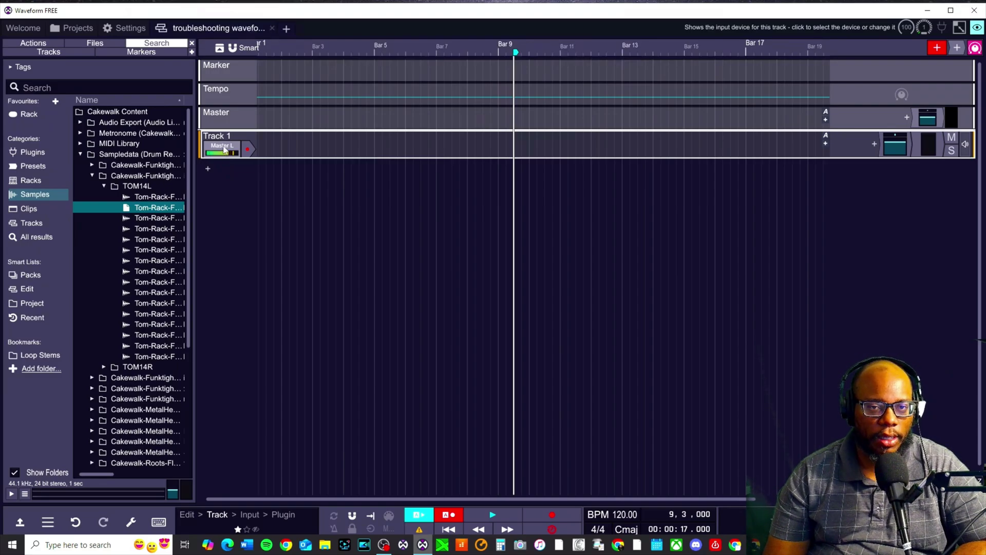
# - Set Track 1's input to In 1 and record a short audio clip from the project start
pyautogui.click(225, 150)
pyautogui.click(239, 150)
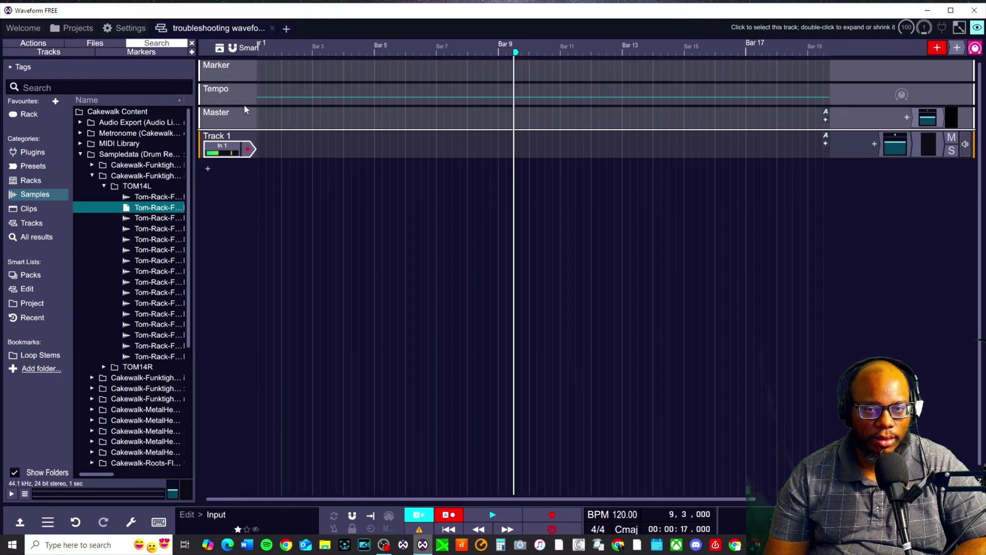
pyautogui.click(275, 139)
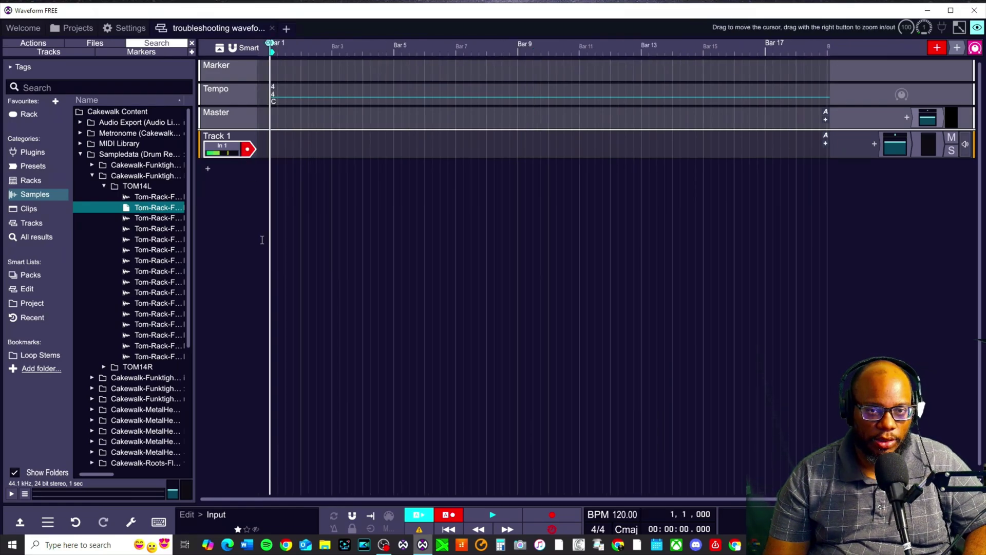
pyautogui.press('r')
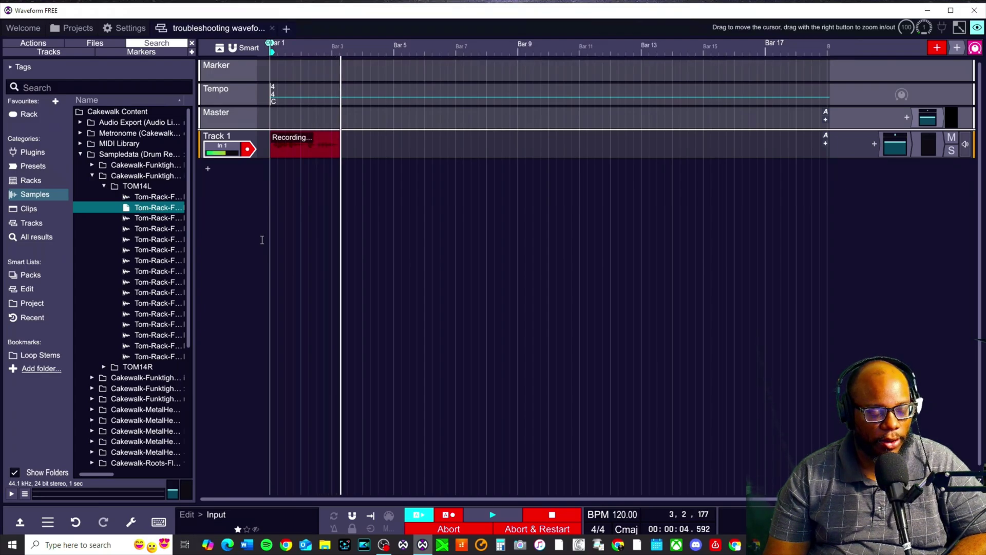
pyautogui.press('space')
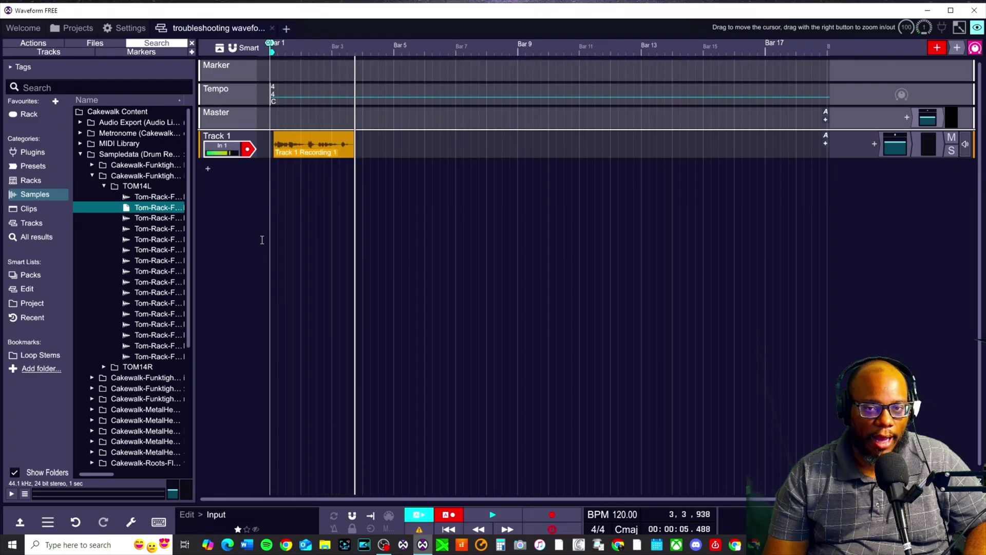
# - Play back the new recording, then stop and return the playhead to the start
pyautogui.press('space')
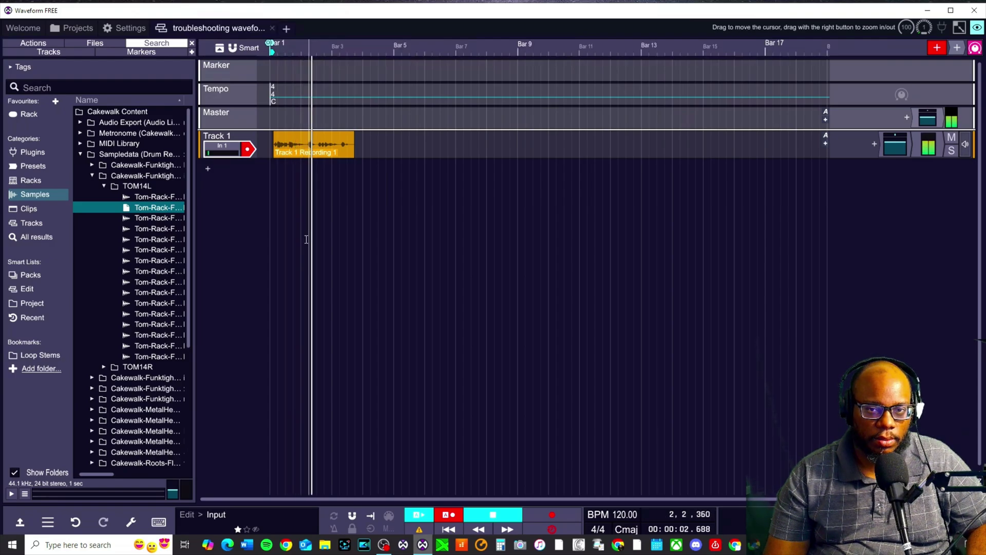
pyautogui.press('space')
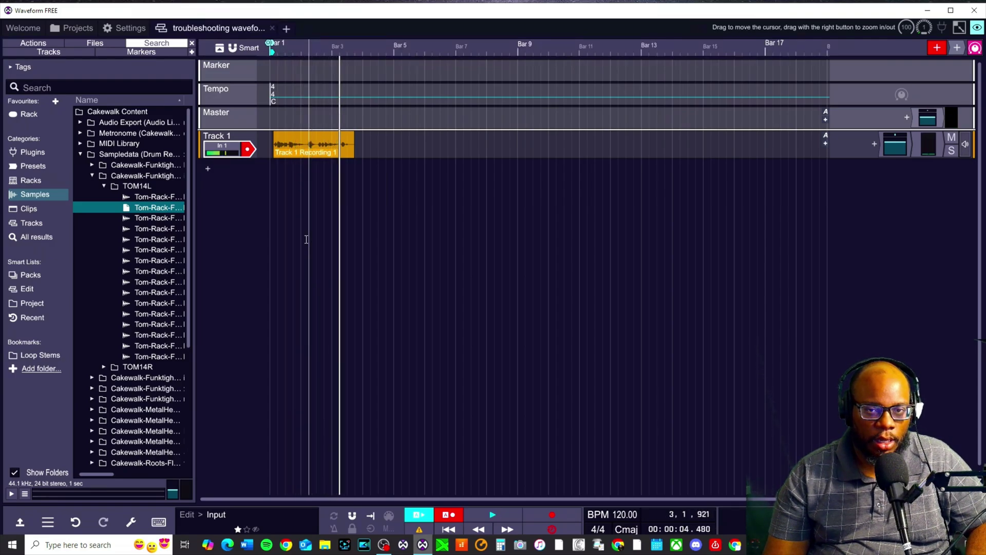
pyautogui.press('Home')
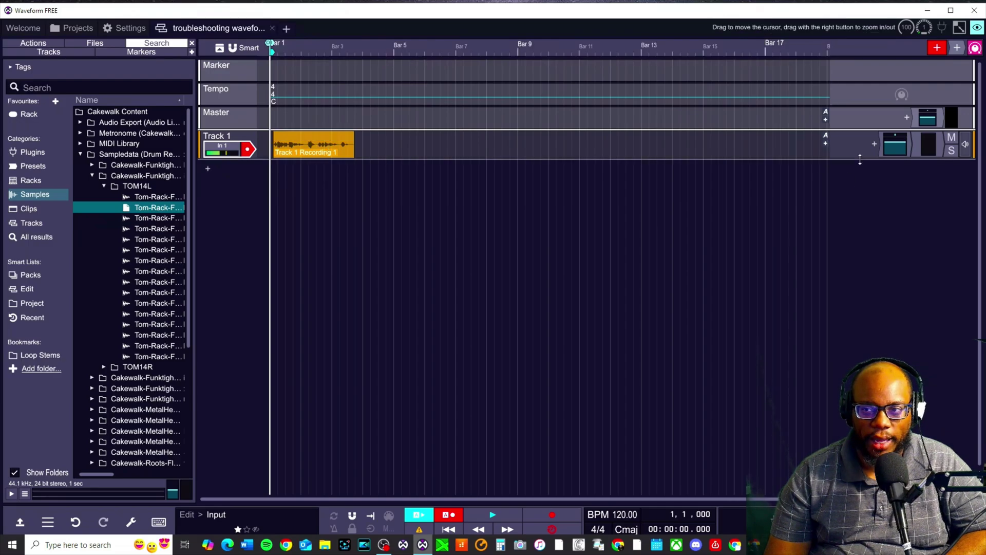
# - Add the 4OSC synth from Waveform > Instruments to Track 1 and close its plugin window
pyautogui.click(875, 146)
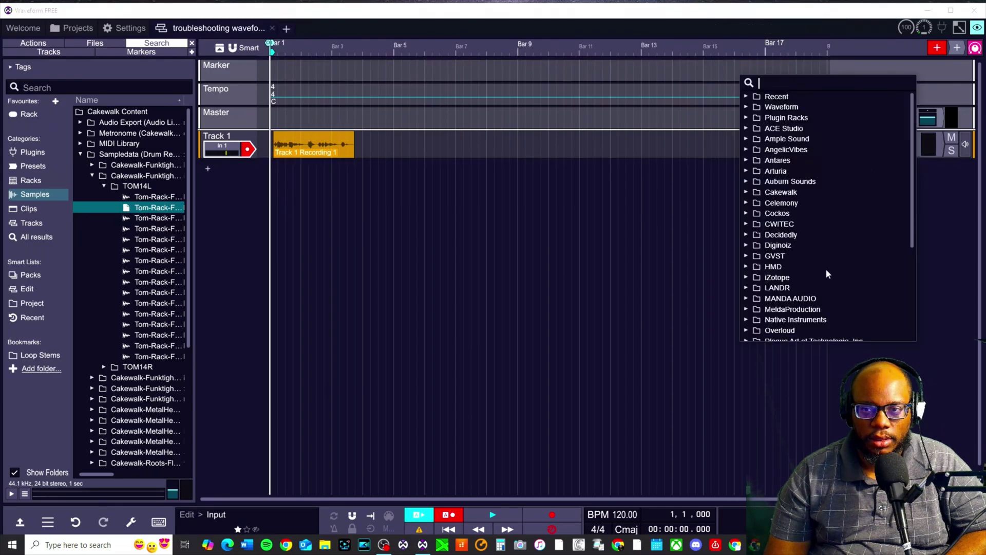
pyautogui.click(745, 107)
pyautogui.click(759, 128)
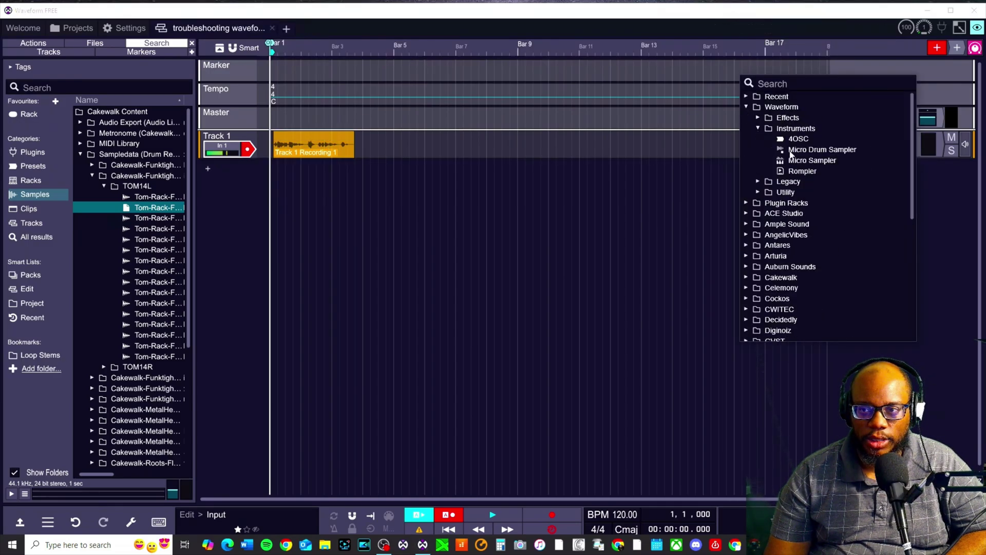
pyautogui.doubleClick(791, 139)
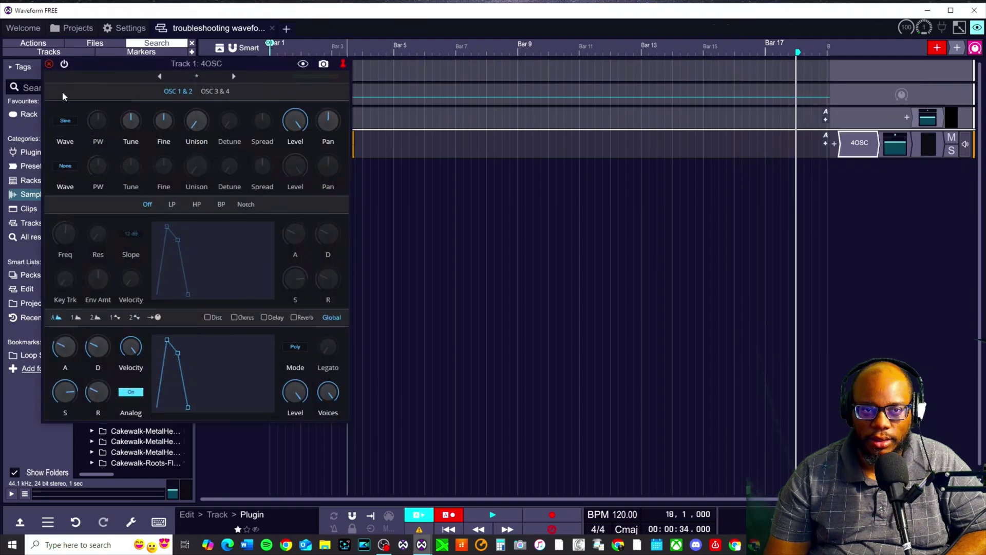
pyautogui.click(49, 63)
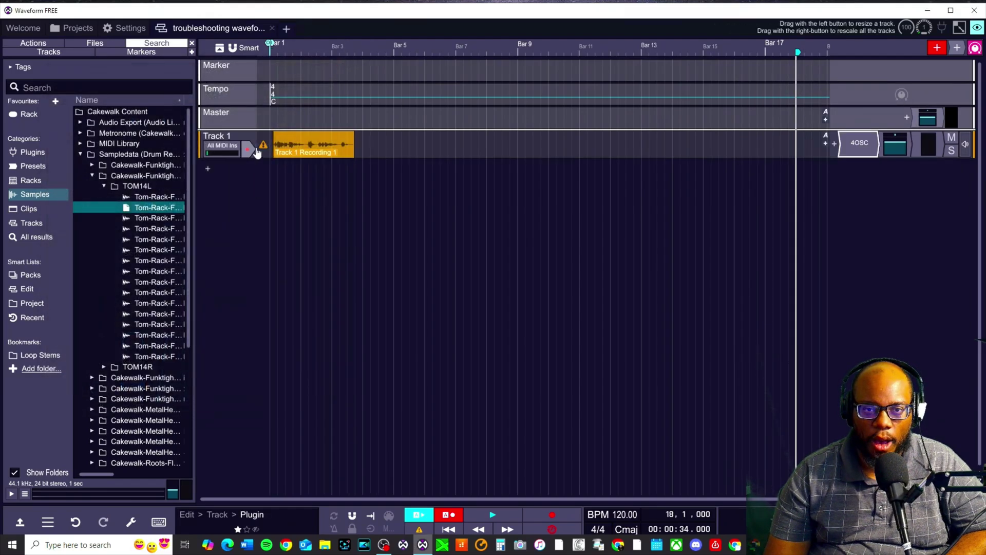
pyautogui.moveTo(262, 144)
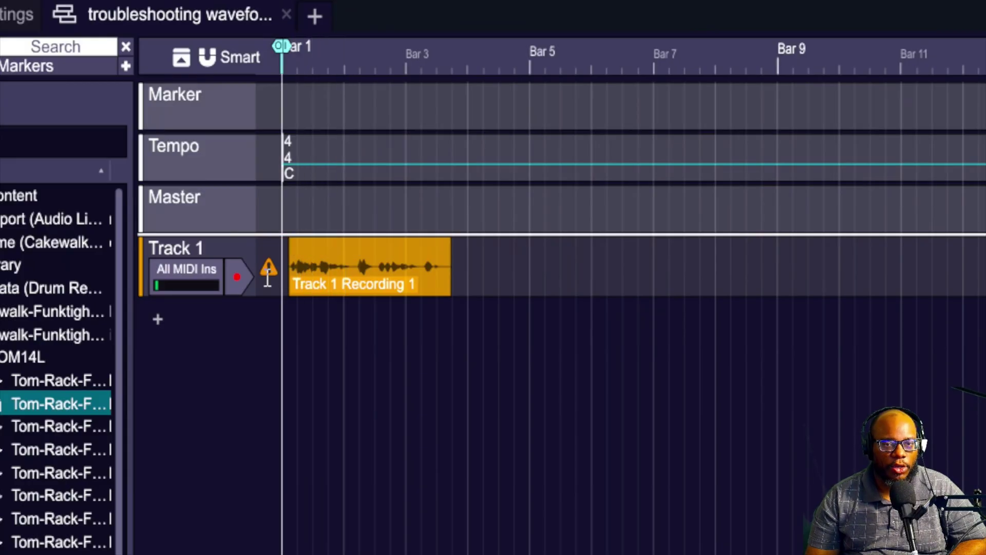
pyautogui.moveTo(262, 146)
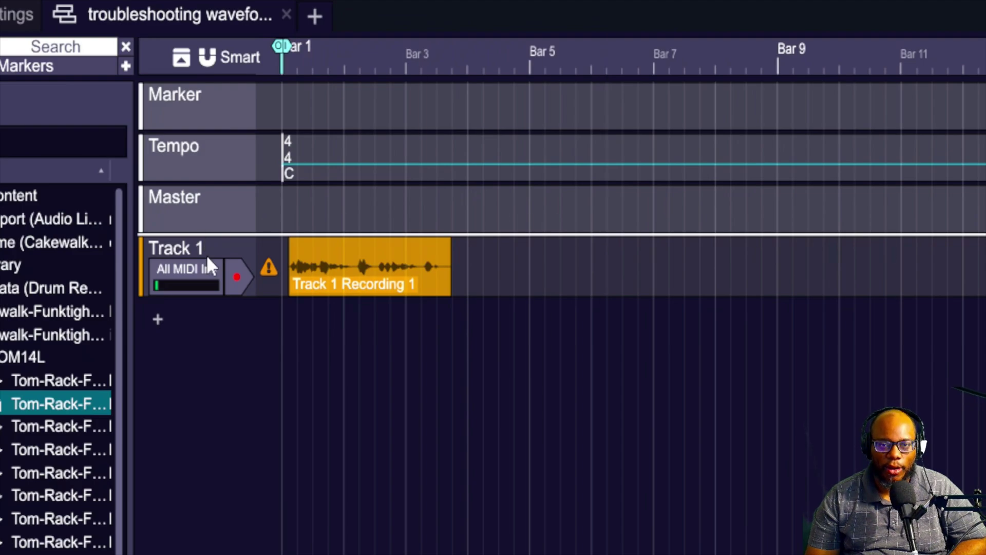
pyautogui.moveTo(366, 264)
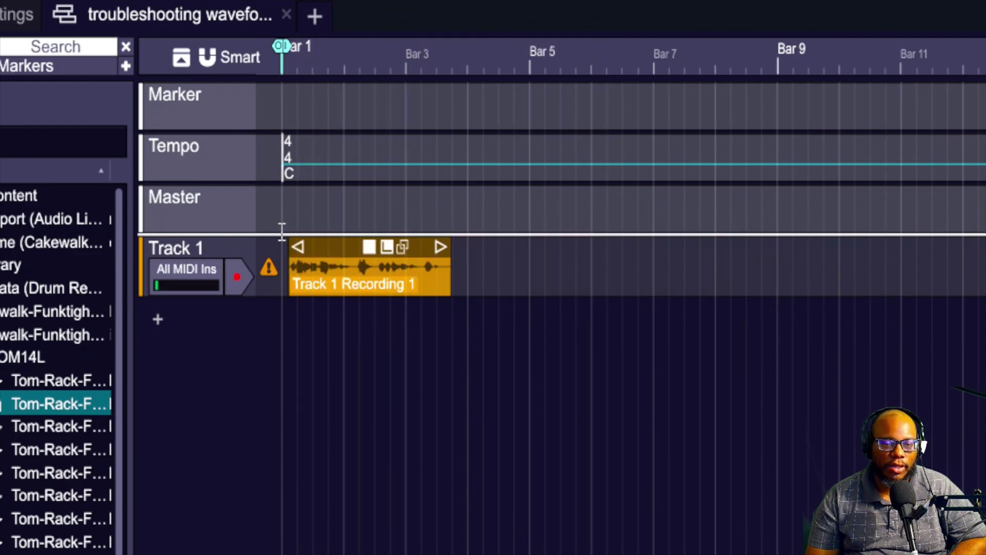
# - Delete the Track 1 Recording 1 clip, move the playhead near bar 7, and remove Track 1's 4OSC plugin
pyautogui.click(344, 248)
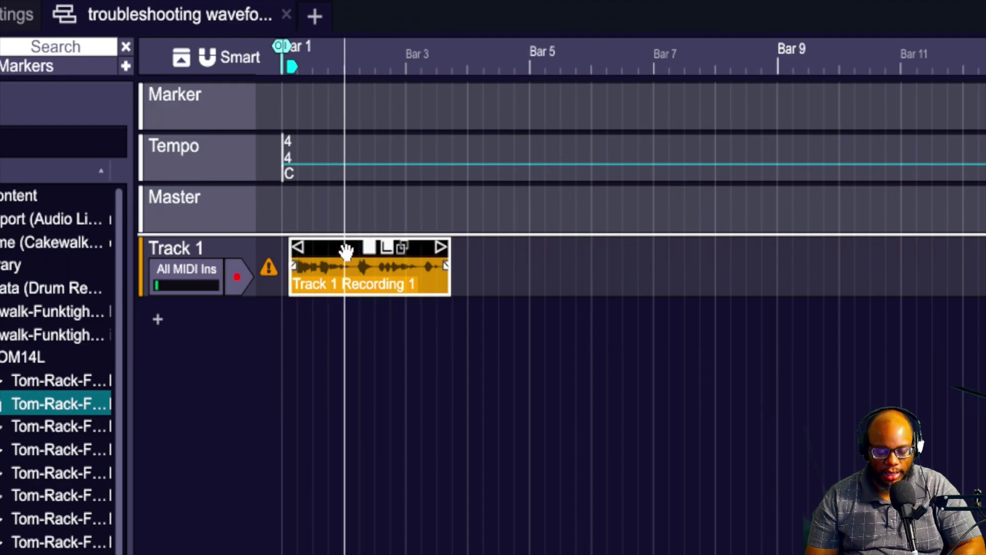
pyautogui.press('Delete')
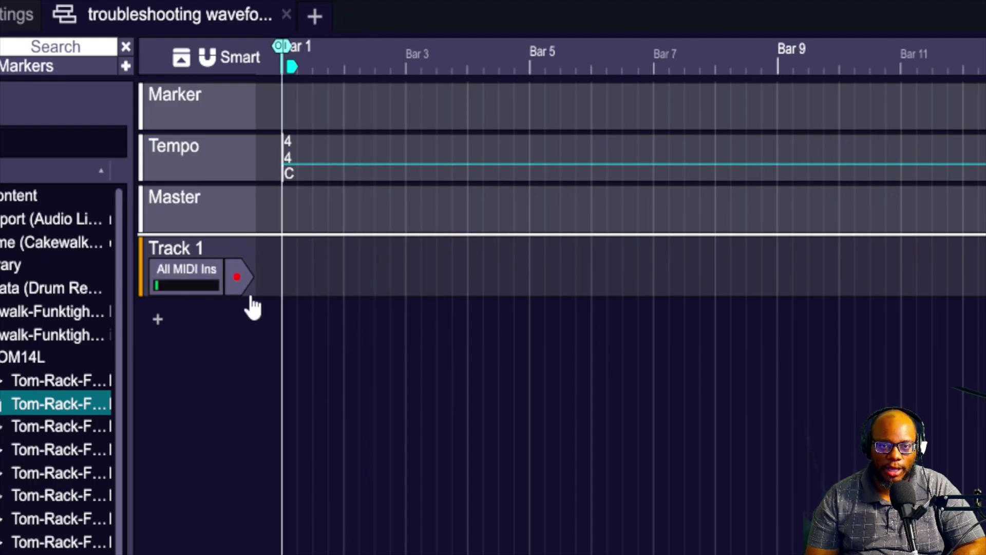
pyautogui.click(465, 534)
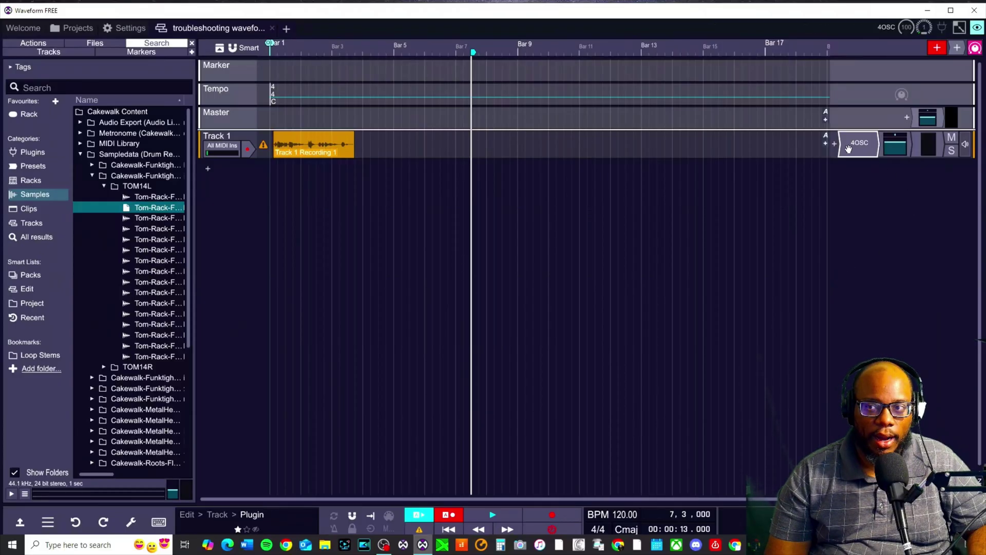
pyautogui.rightClick(848, 148)
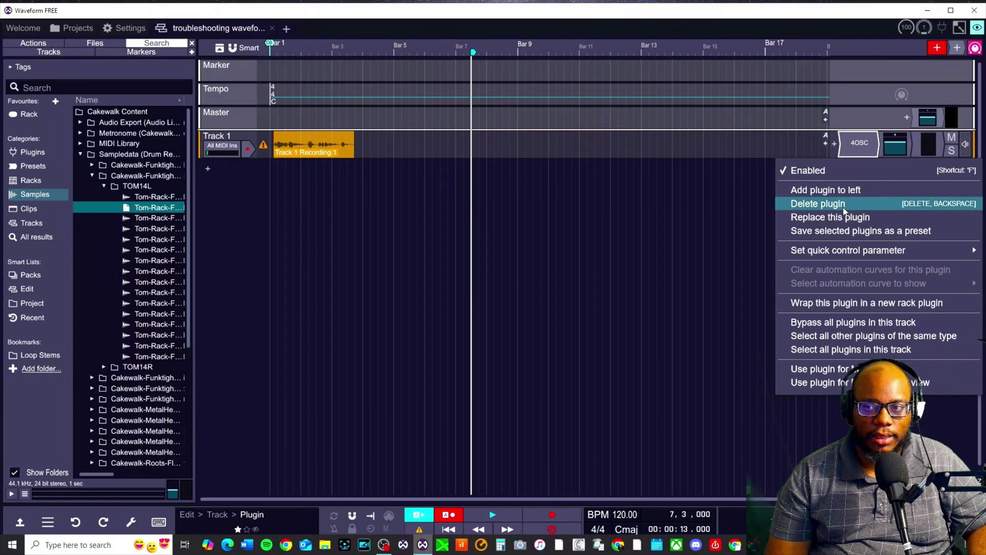
pyautogui.click(861, 208)
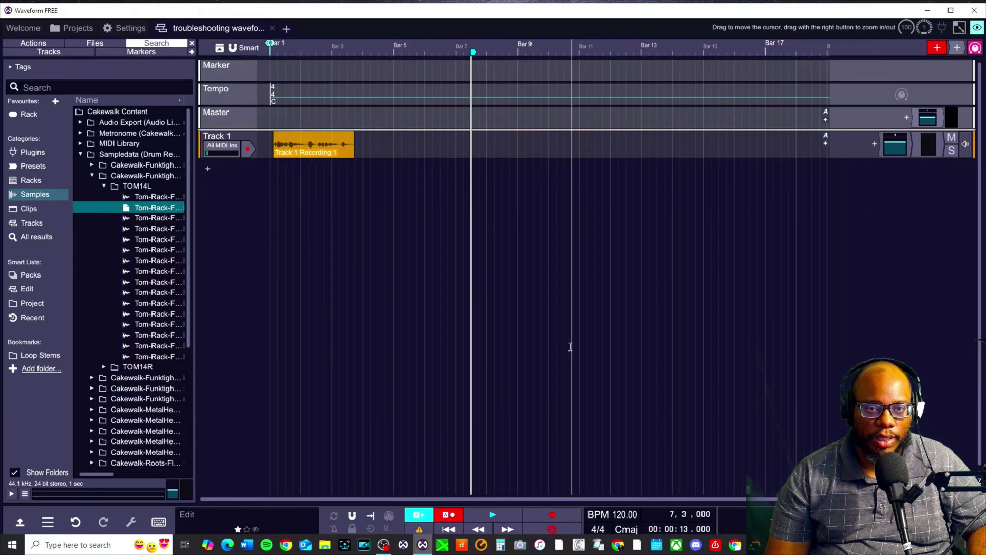
# - Add Track 2 and place Step Clip: Blues 1 on it from bar 1
pyautogui.click(208, 170)
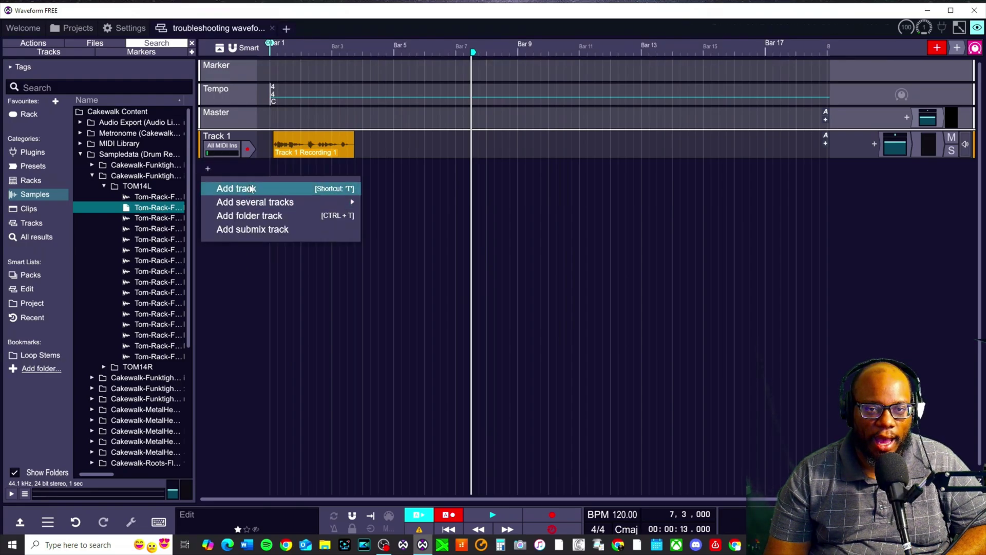
pyautogui.click(236, 189)
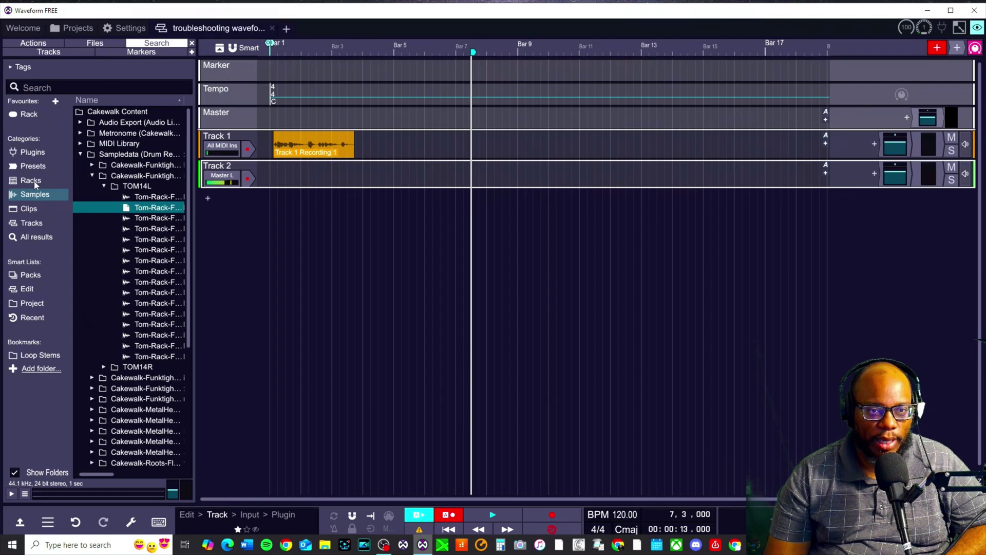
pyautogui.click(24, 208)
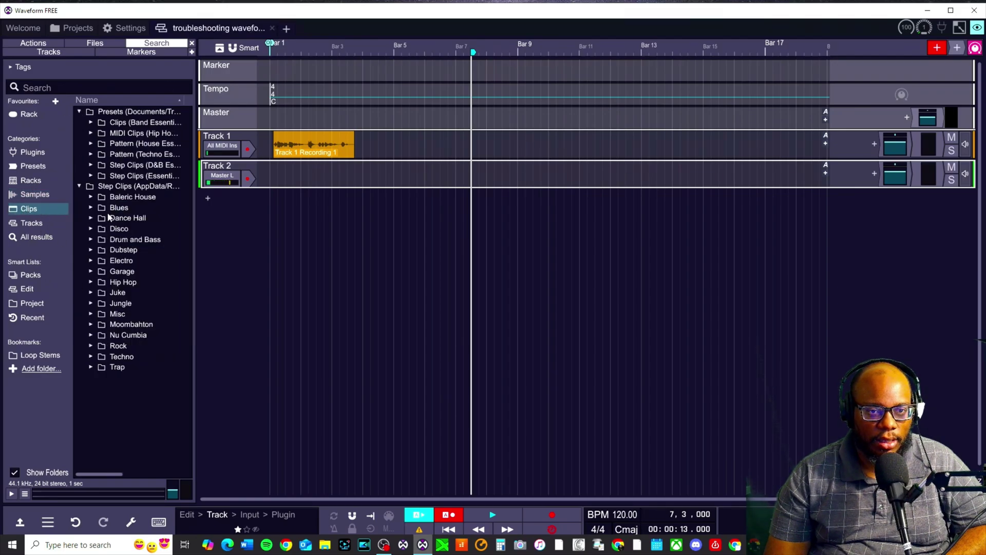
pyautogui.click(91, 207)
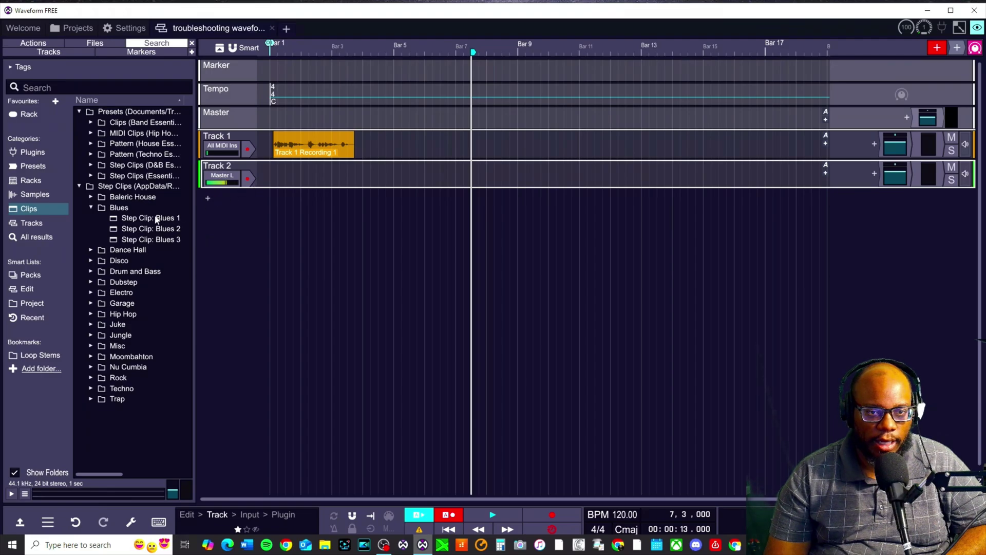
pyautogui.click(136, 220)
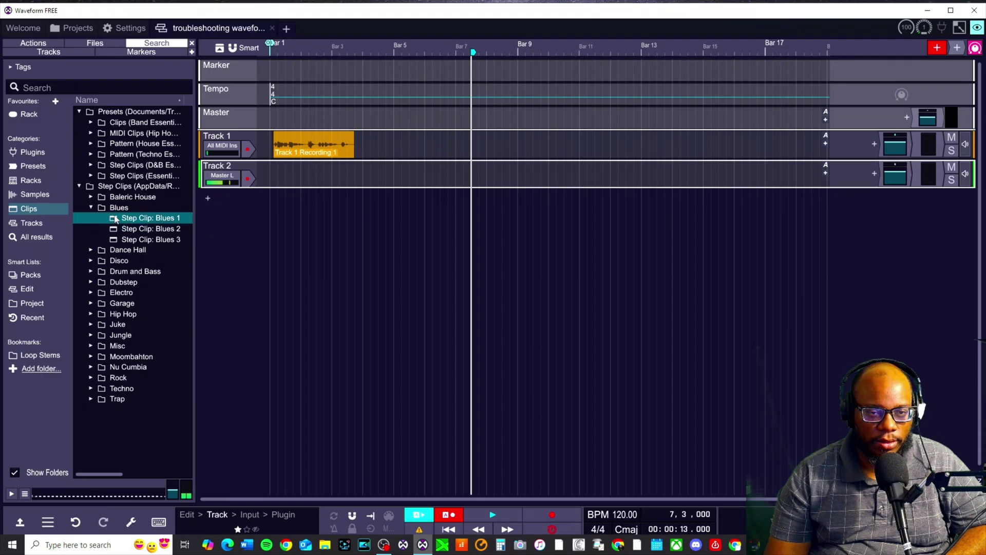
pyautogui.moveTo(132, 221); pyautogui.dragTo(259, 177)
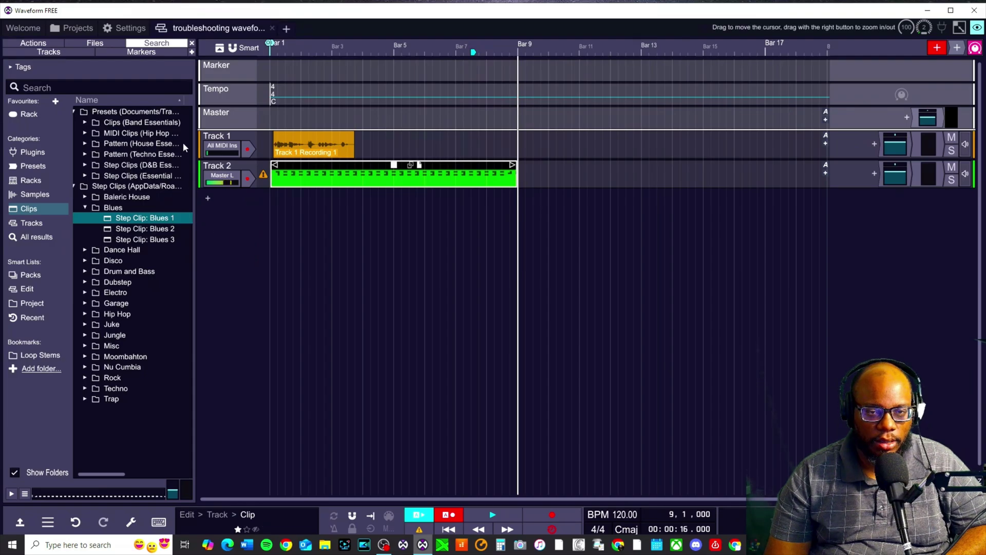
# - Add another track and place Step Clip: DnB #1 from the Drum and Bass folder on Track 3
pyautogui.click(205, 199)
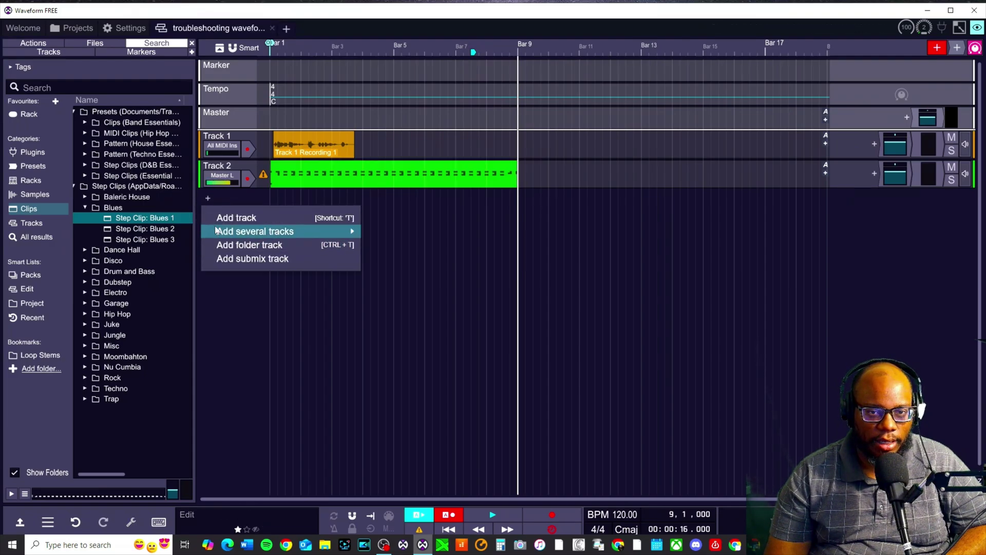
pyautogui.click(223, 216)
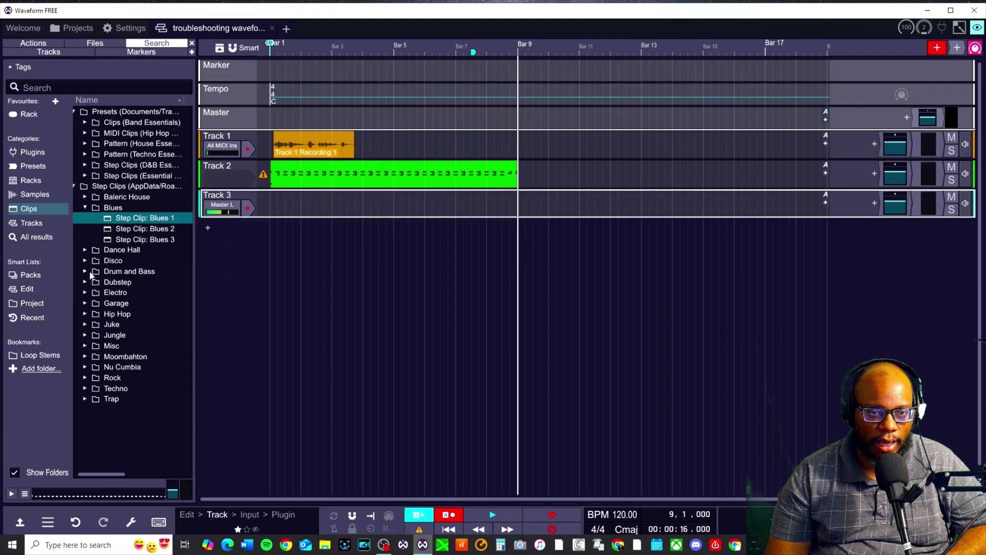
pyautogui.click(85, 271)
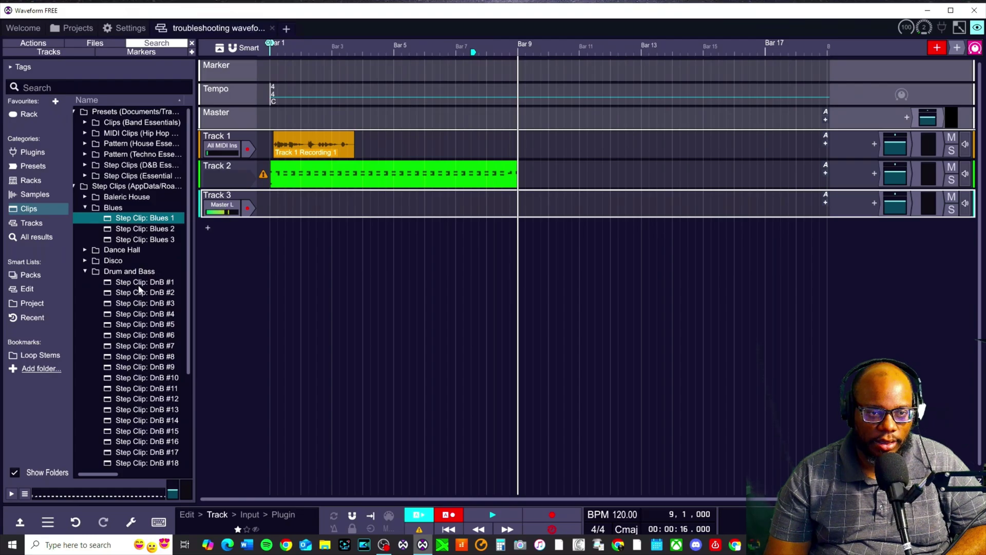
pyautogui.moveTo(139, 283); pyautogui.dragTo(278, 195)
pyautogui.click(291, 203)
pyautogui.hotkey('ctrl', 'z')
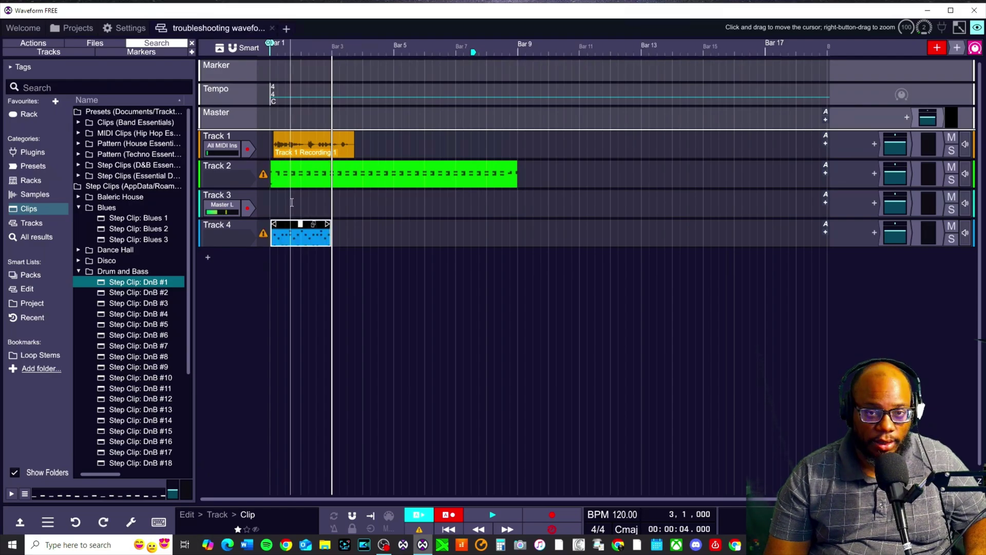
pyautogui.moveTo(279, 235); pyautogui.dragTo(278, 206)
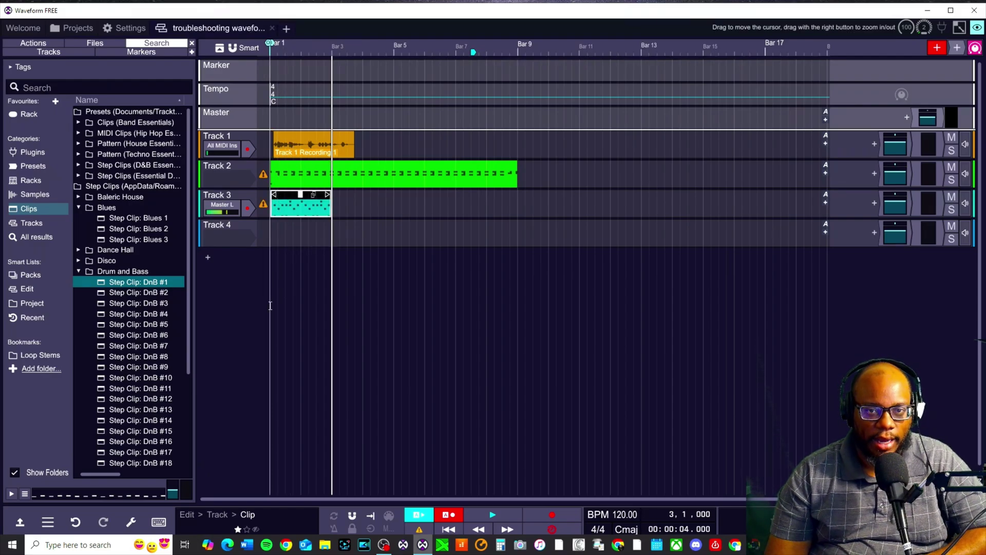
pyautogui.click(270, 305)
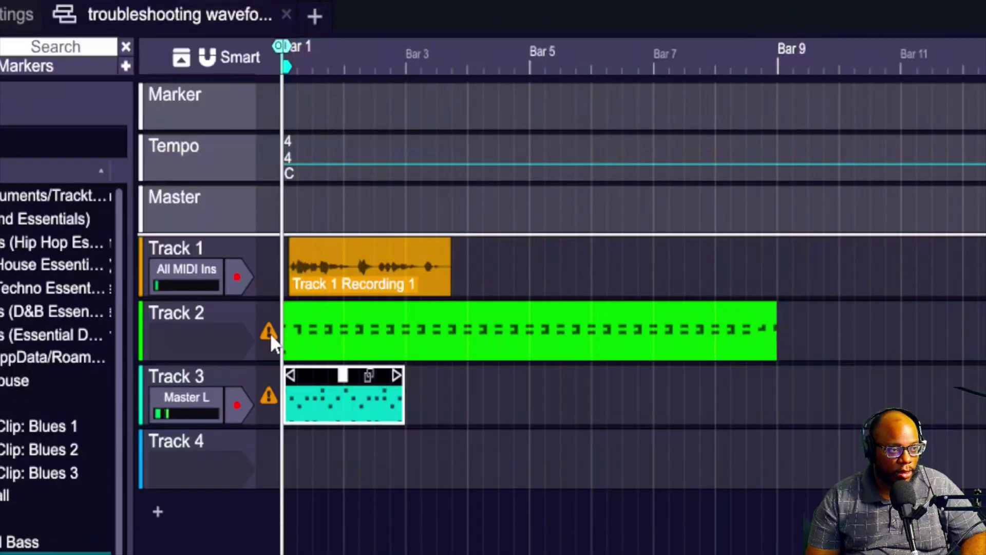
pyautogui.moveTo(274, 342)
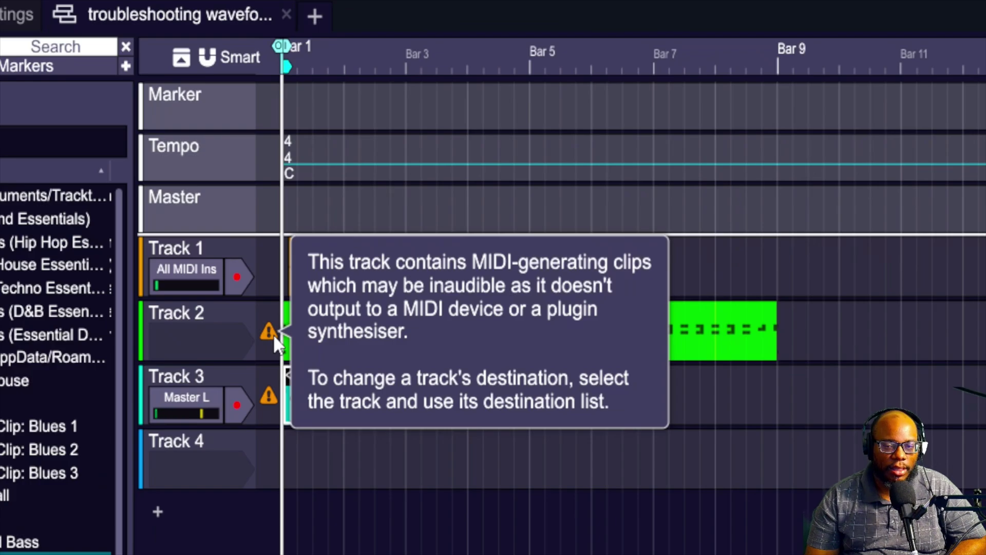
pyautogui.click(273, 334)
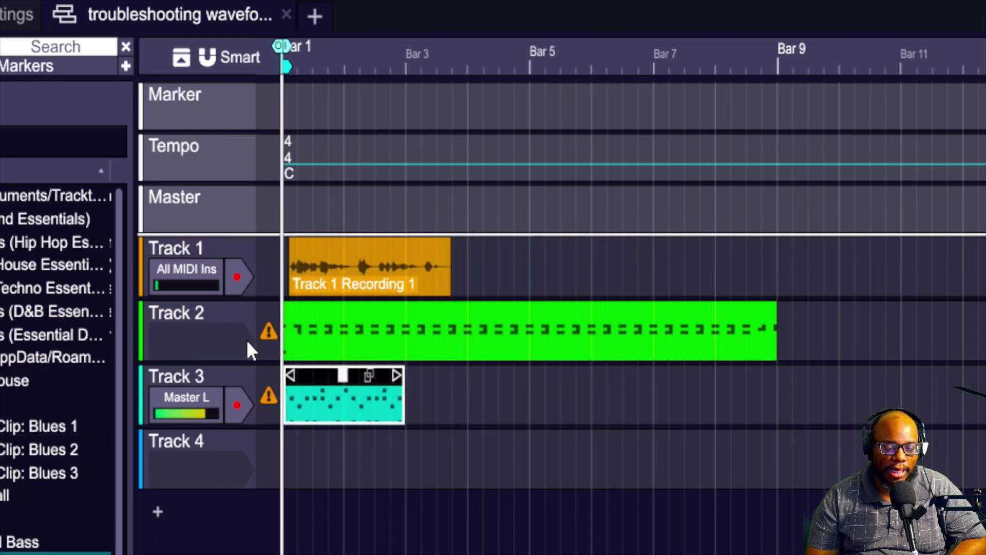
pyautogui.click(443, 308)
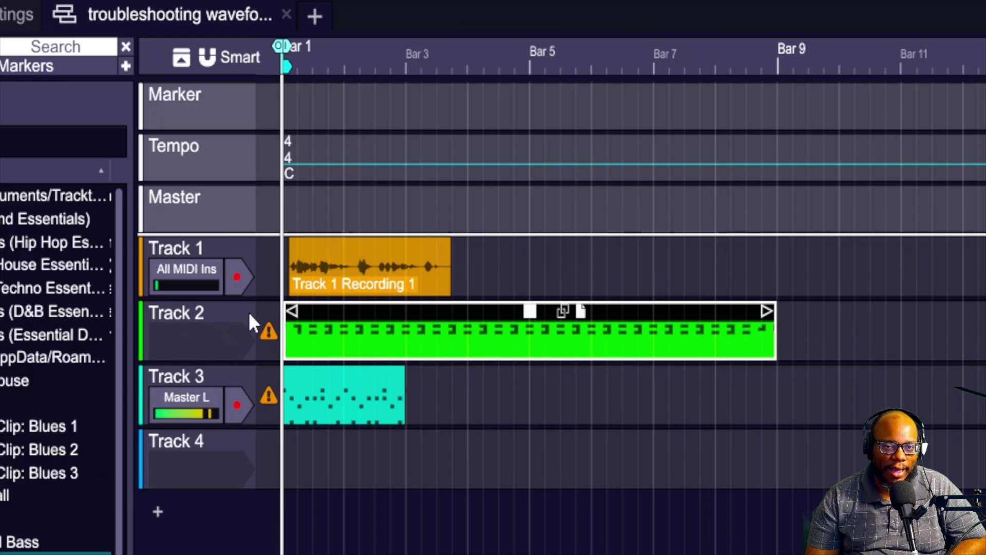
pyautogui.moveTo(267, 331)
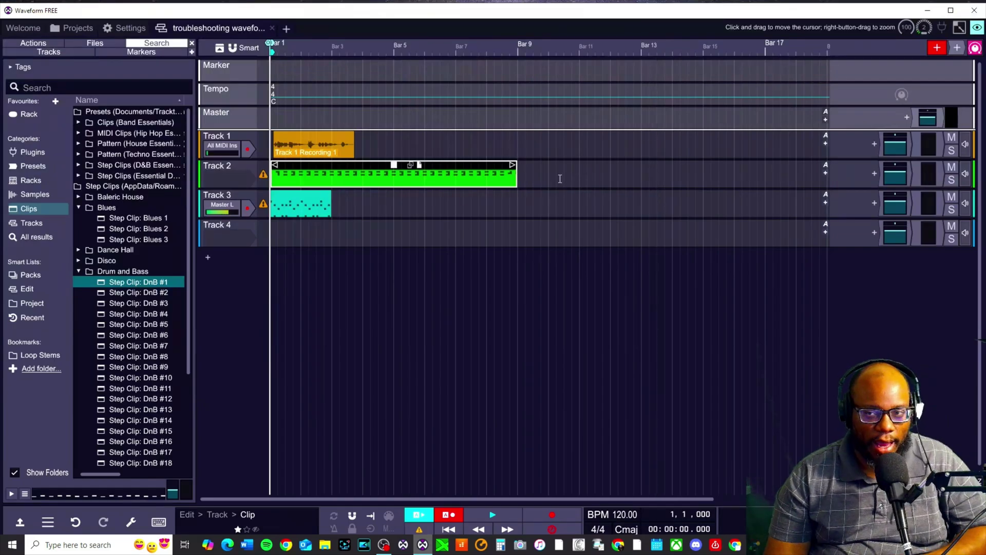
# - Load the Cakewalk SI-Drum Kit instrument onto Track 2
pyautogui.click(877, 171)
pyautogui.click(873, 174)
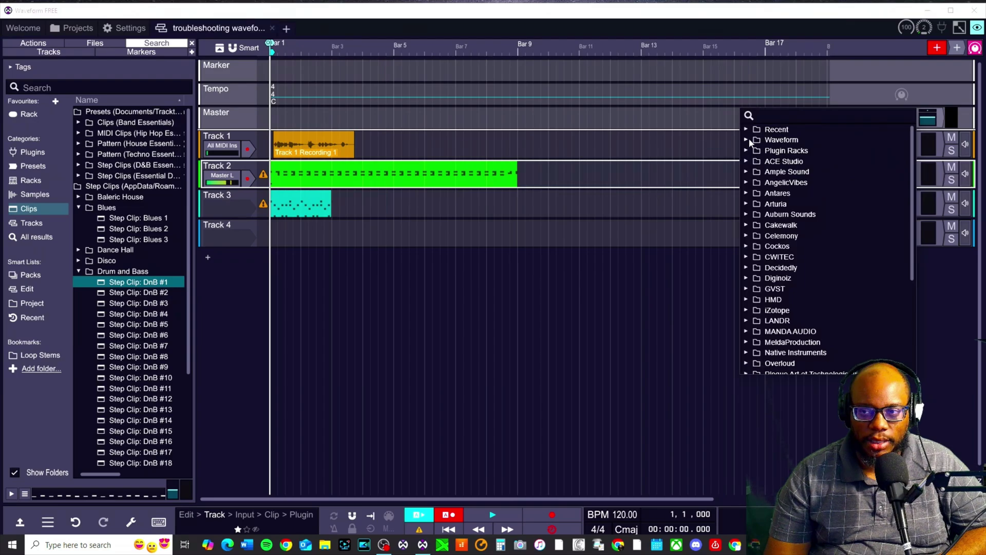
pyautogui.click(751, 227)
pyautogui.scroll(-5, 800, 237)
pyautogui.scroll(4, 800, 237)
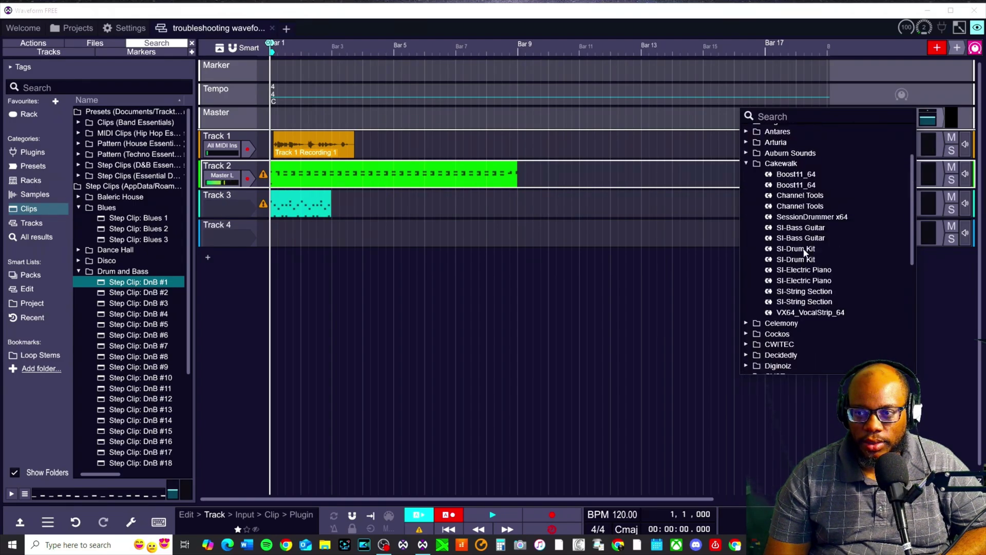
pyautogui.click(805, 260)
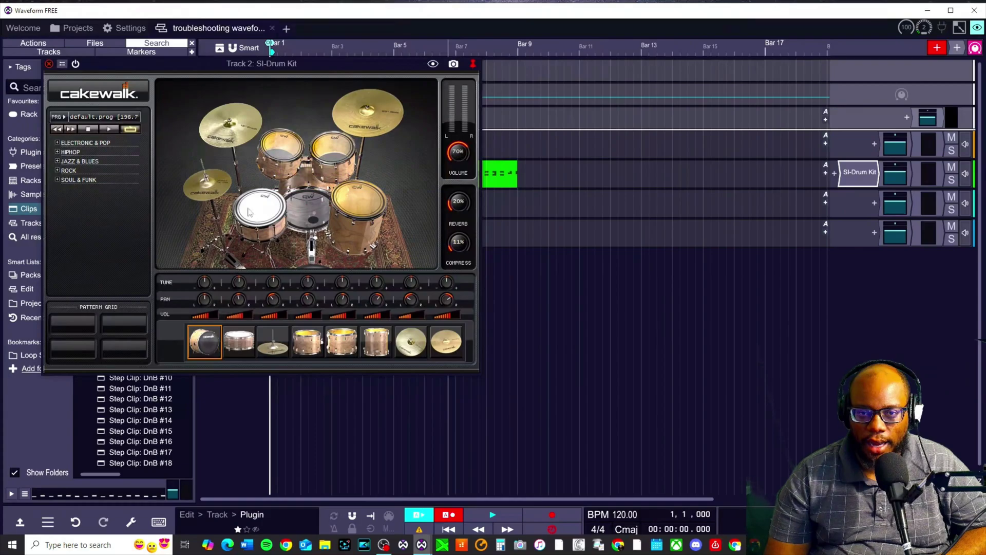
pyautogui.click(50, 65)
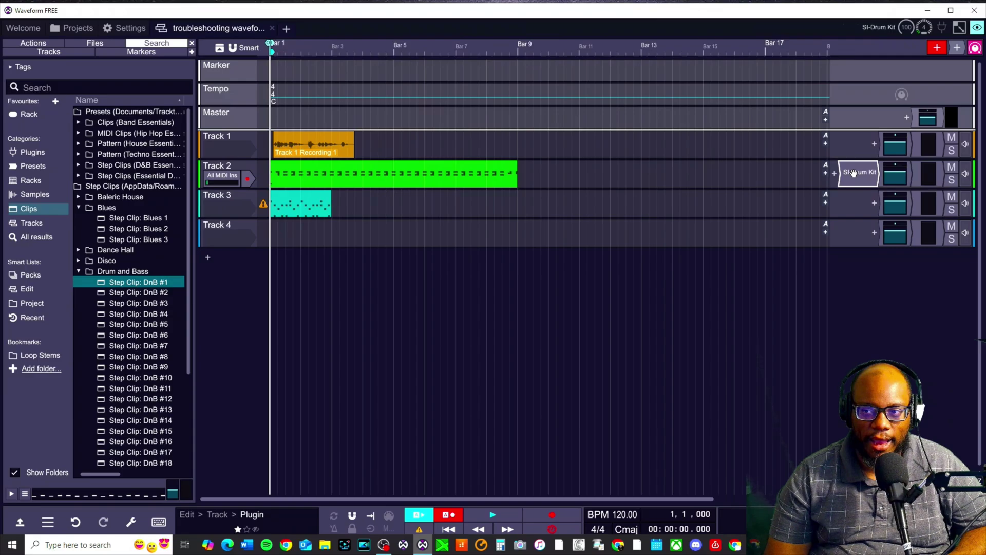
# - Drag the SI-Drum Kit onto Track 3 and briefly play back to hear the drums
pyautogui.moveTo(854, 172); pyautogui.dragTo(858, 202)
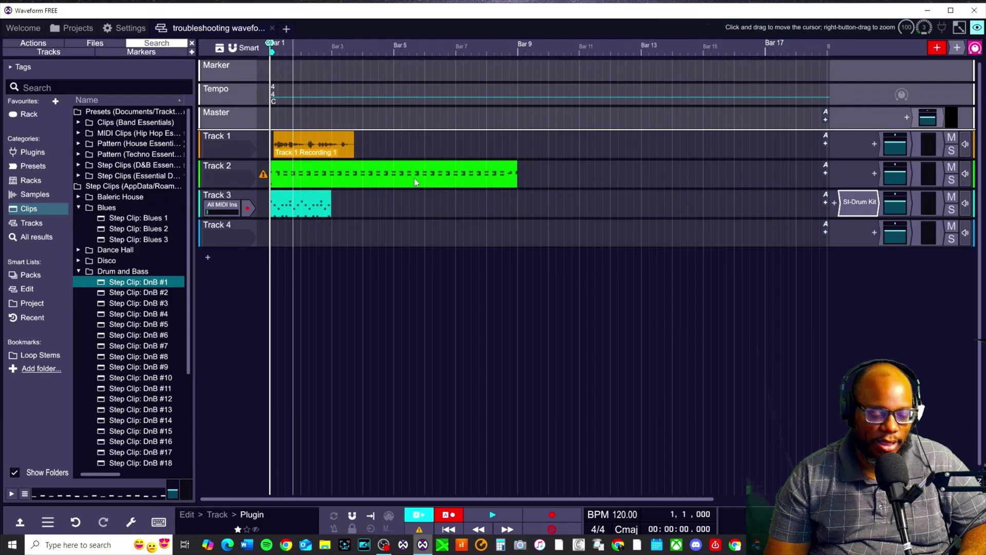
pyautogui.press('space')
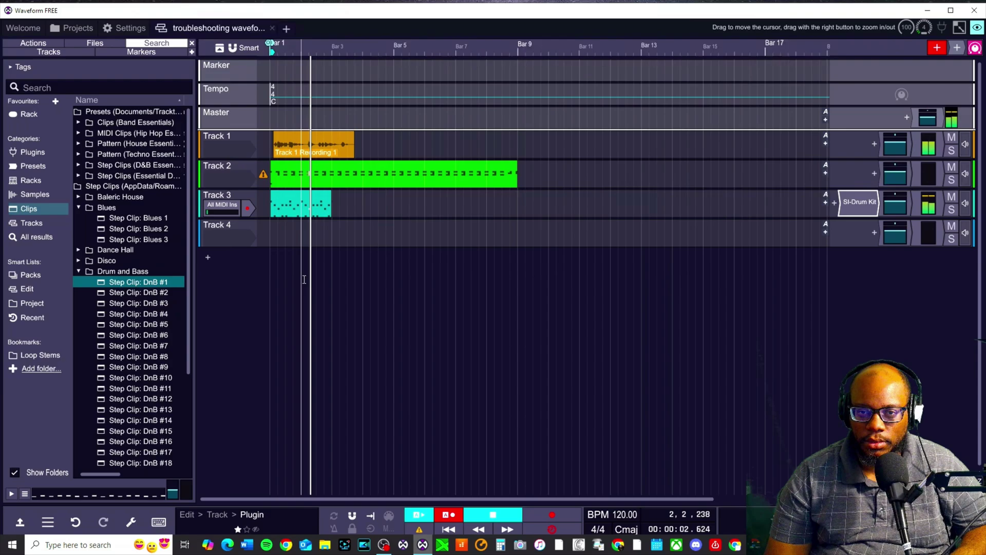
pyautogui.press('space')
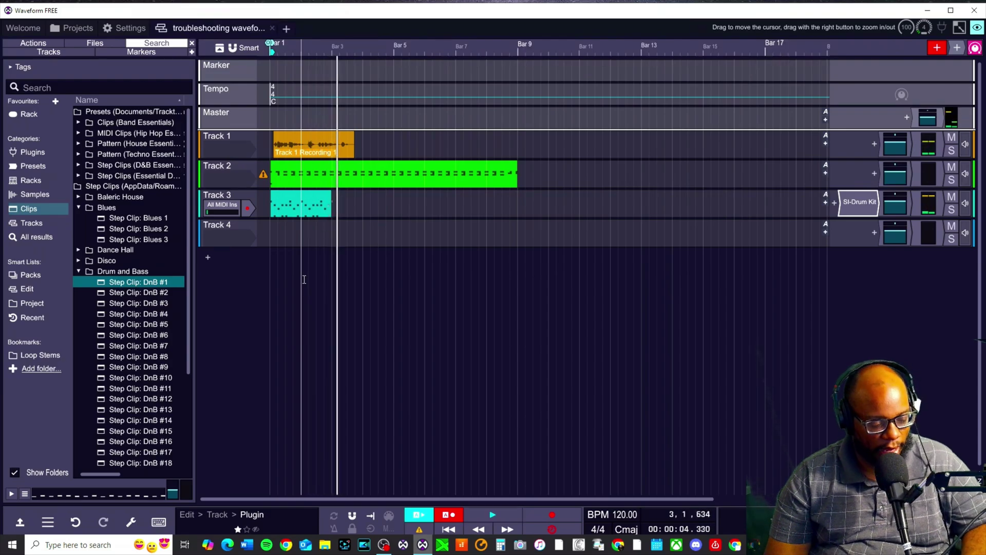
pyautogui.press('End')
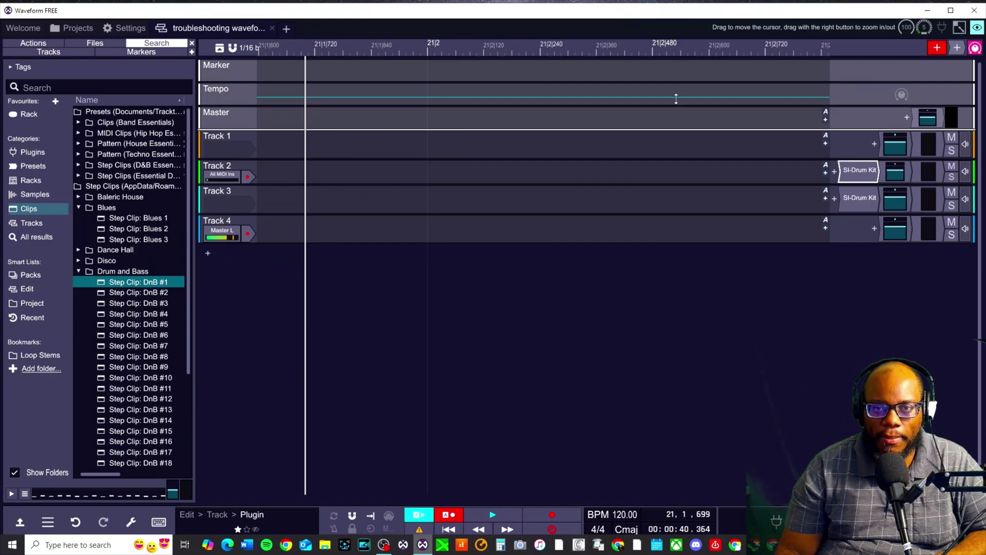
# - Start playback of the arrangement, zooming the timeline to view all drum clips
pyautogui.scroll(5, 345, 296)
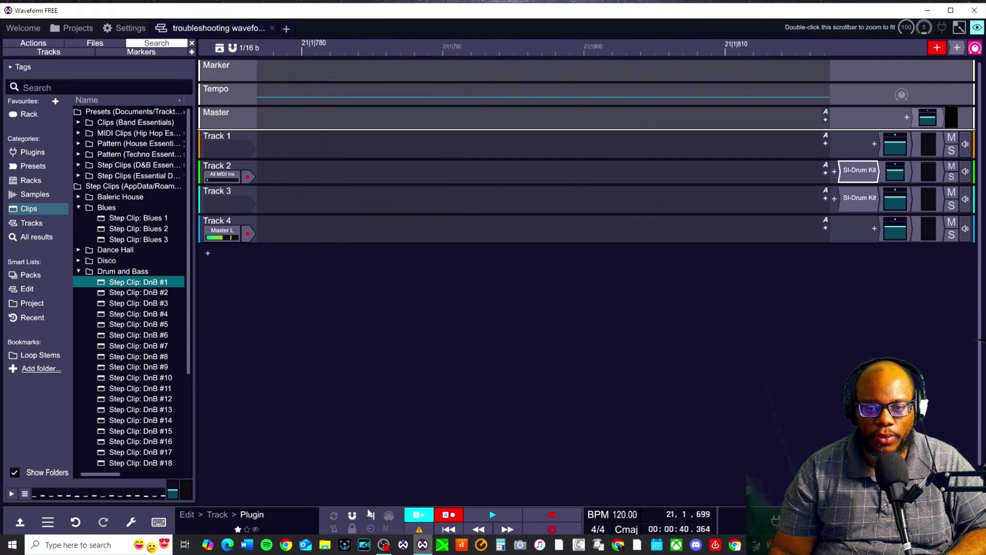
pyautogui.scroll(1, 311, 256)
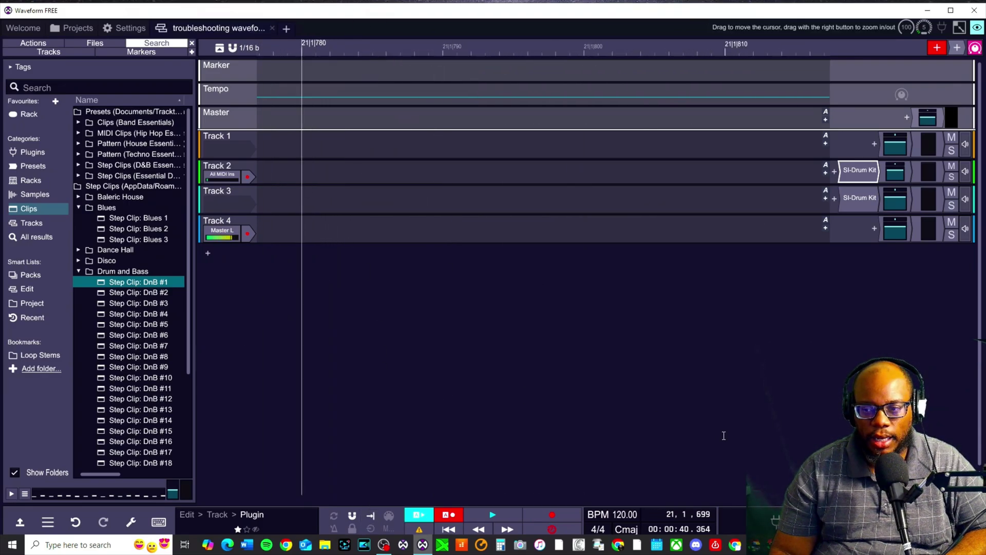
pyautogui.moveTo(722, 497); pyautogui.dragTo(69, 451)
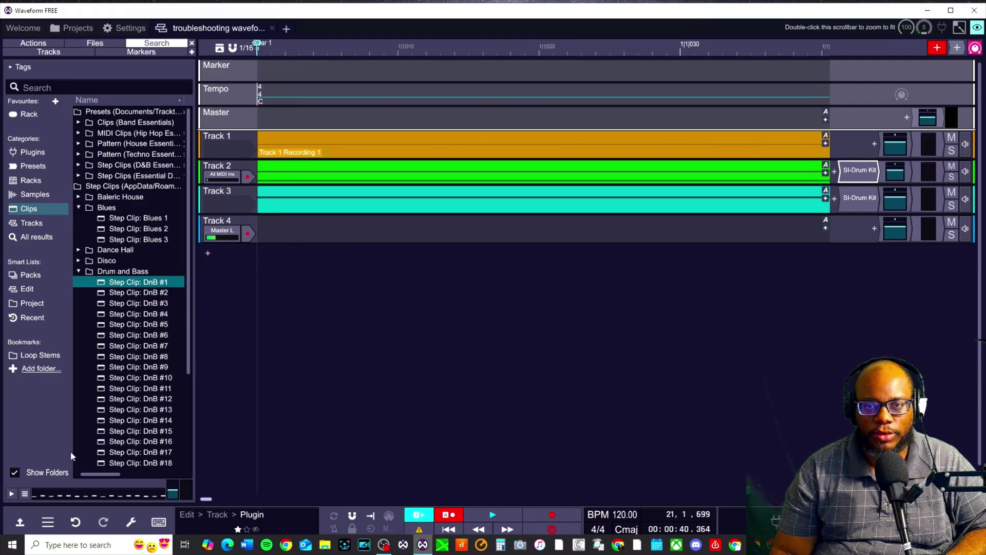
pyautogui.scroll(-3, 328, 237)
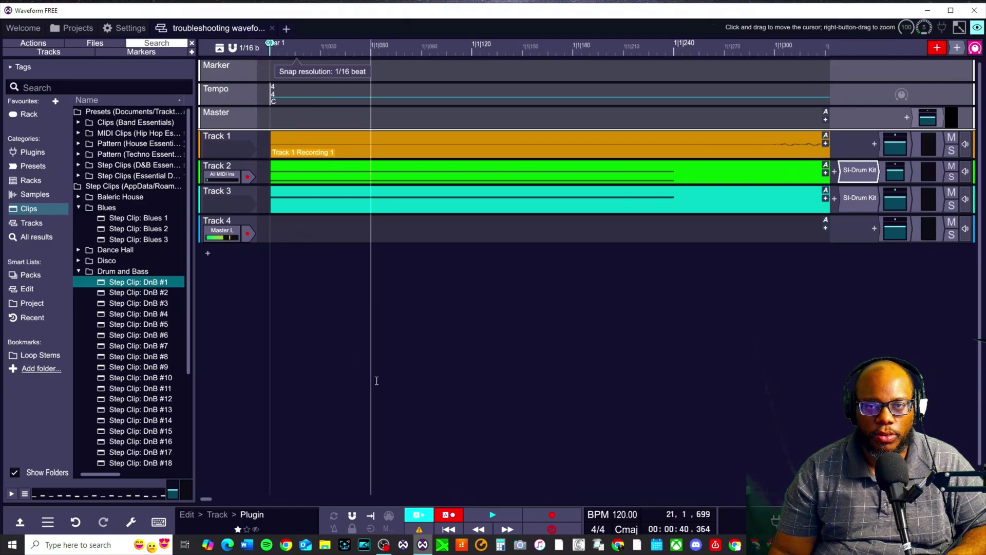
pyautogui.press('space')
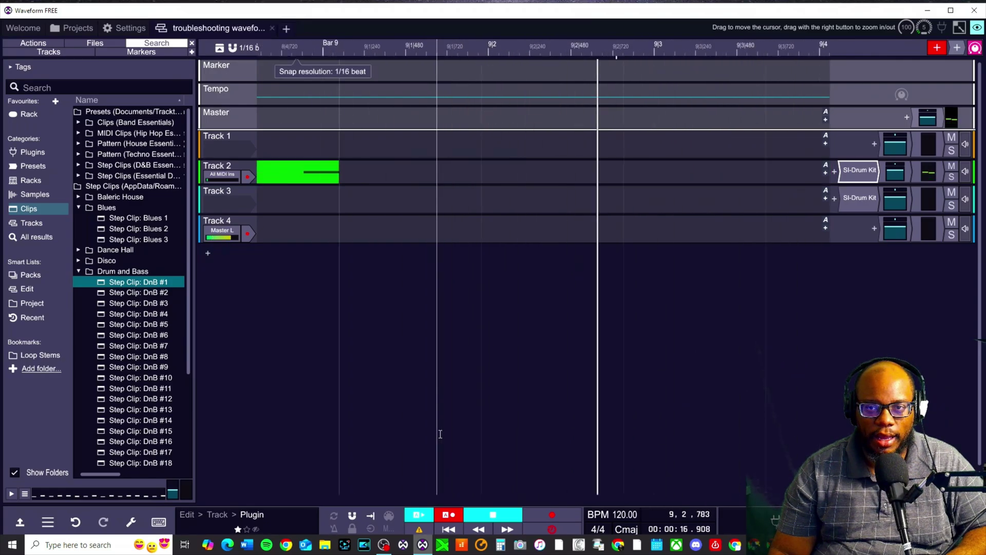
pyautogui.scroll(-2, 440, 390)
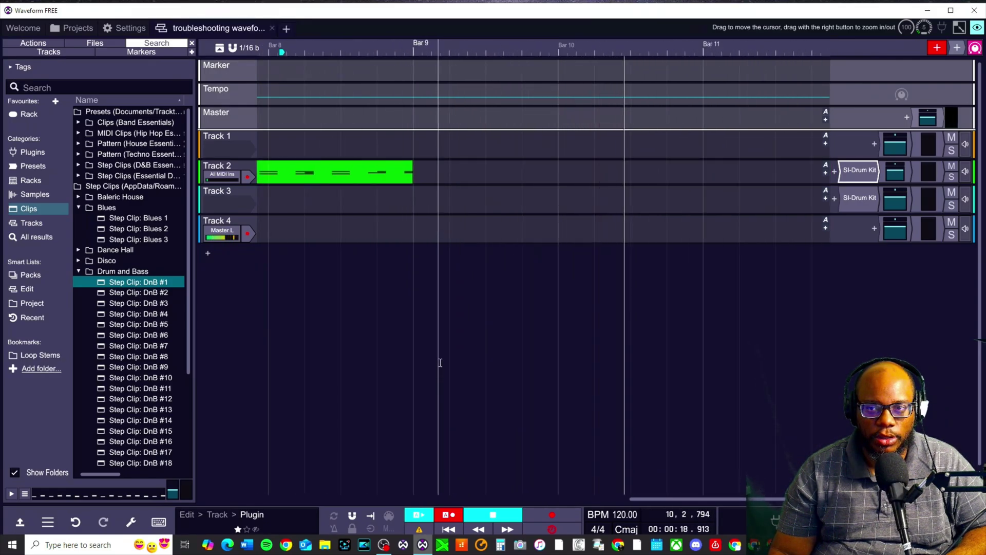
pyautogui.scroll(-1, 442, 298)
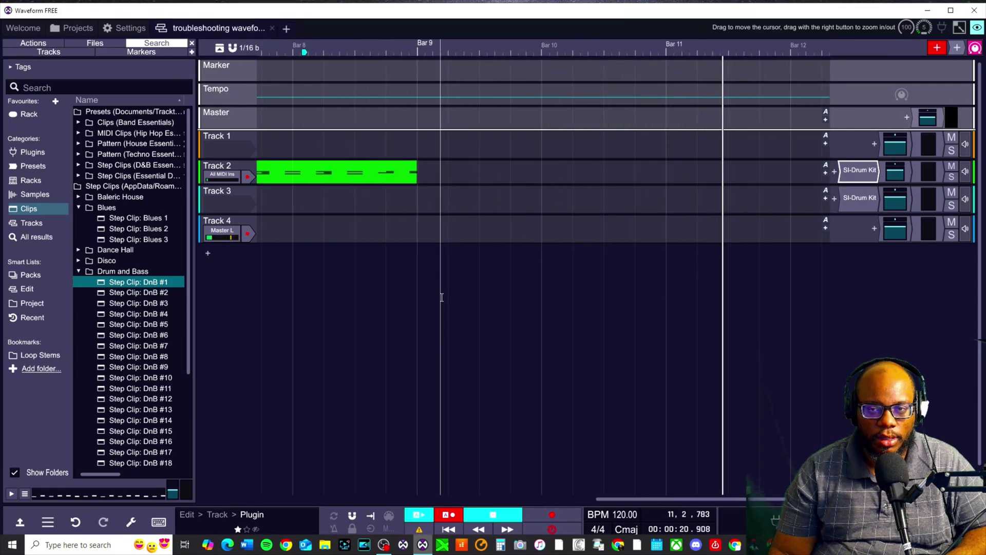
pyautogui.scroll(-6, 446, 293)
pyautogui.scroll(-5, 451, 286)
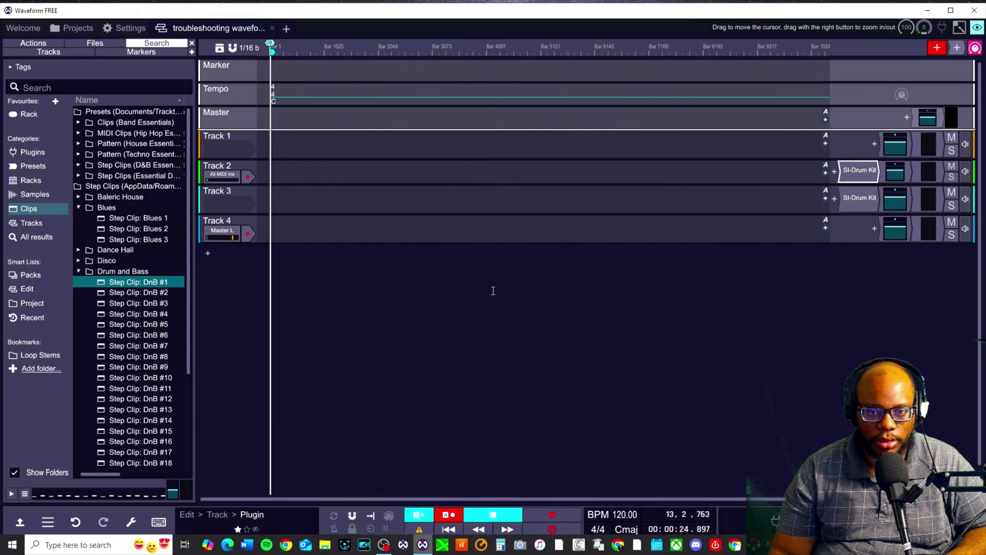
pyautogui.scroll(4, 309, 339)
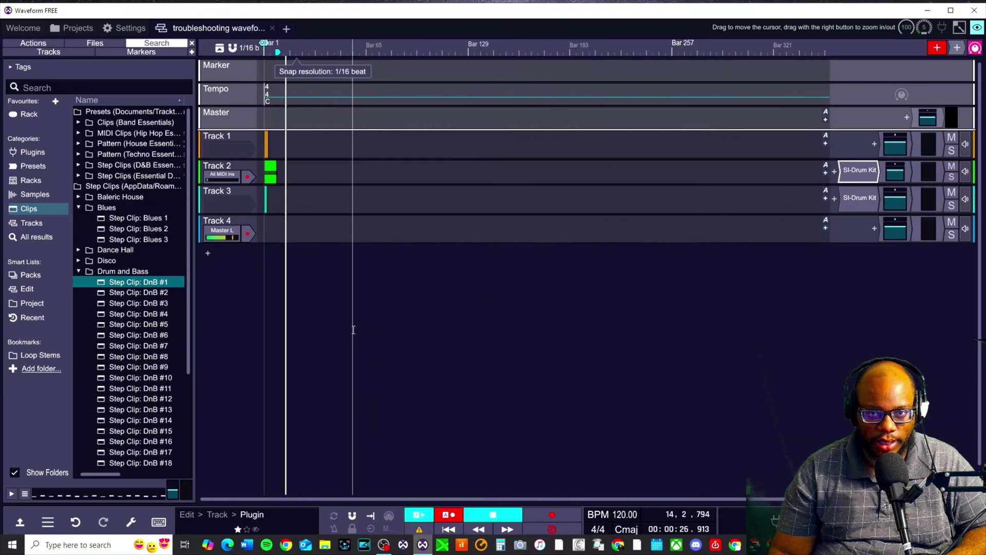
pyautogui.scroll(3, 353, 330)
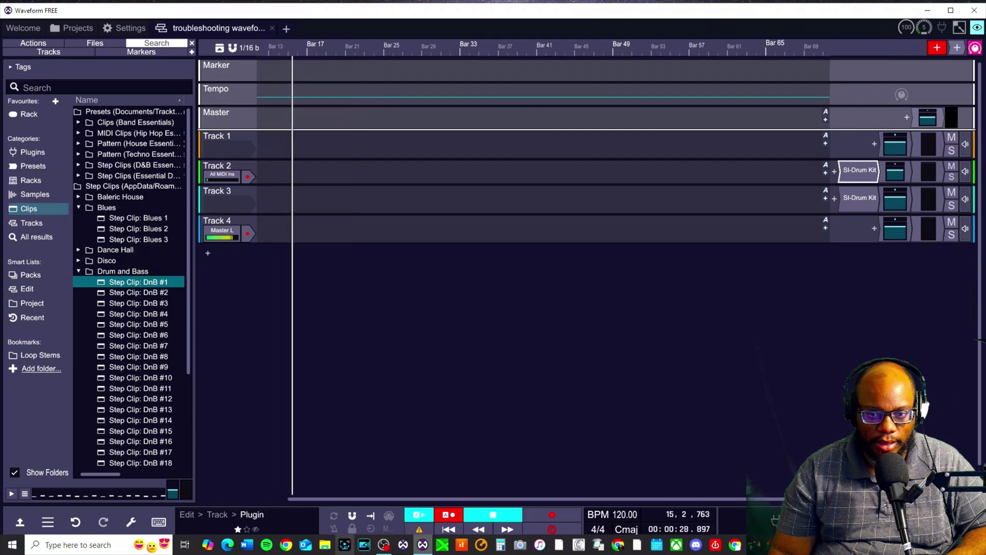
pyautogui.moveTo(367, 499); pyautogui.dragTo(280, 500)
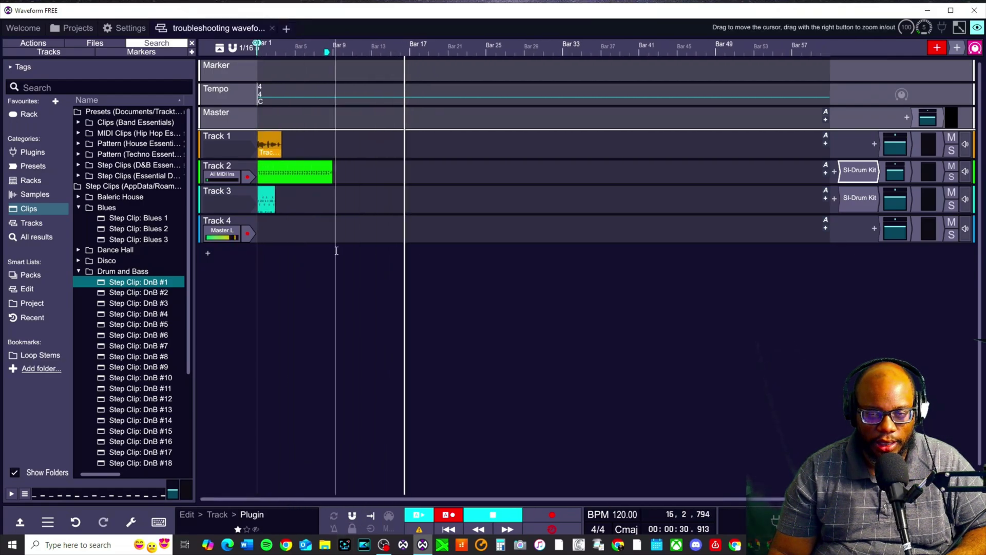
pyautogui.scroll(-2, 339, 259)
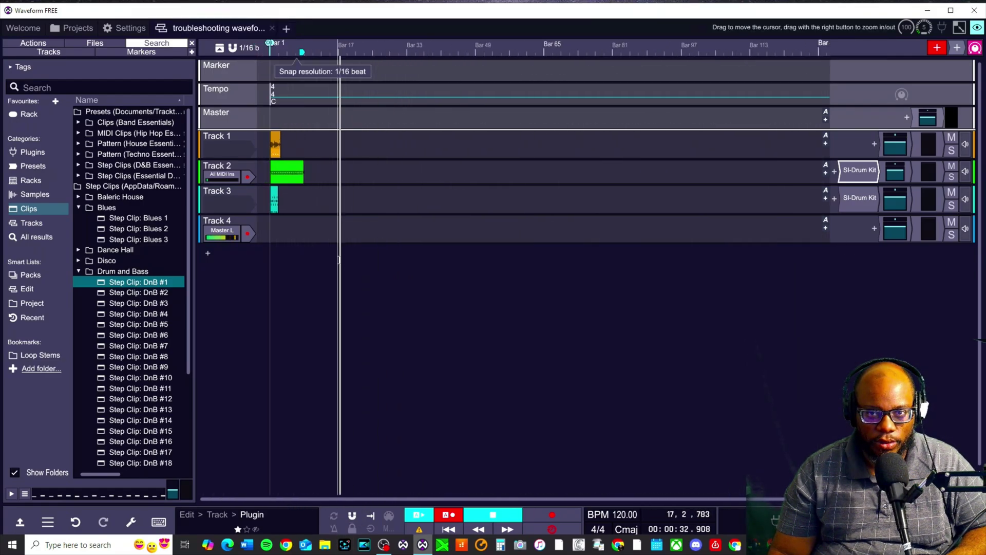
pyautogui.scroll(-3, 339, 259)
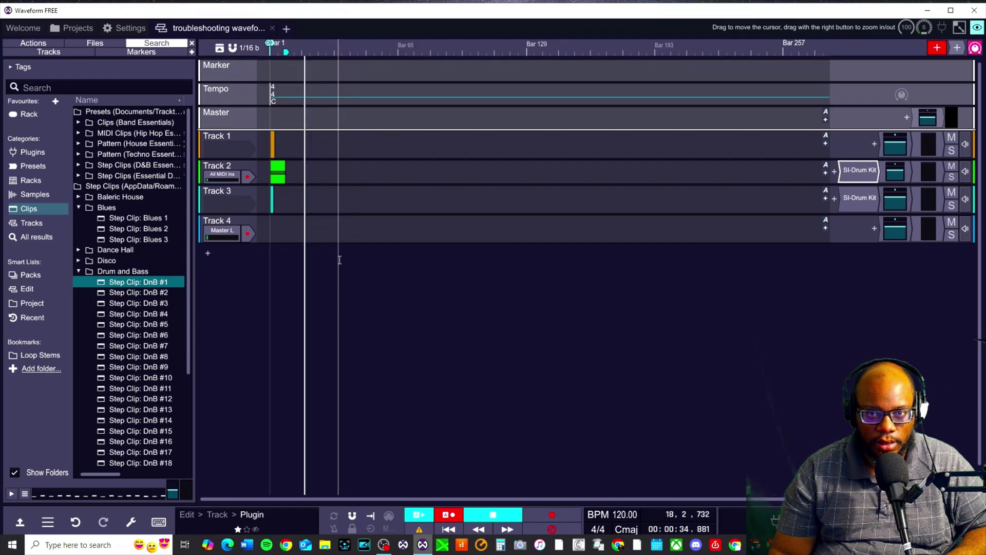
pyautogui.scroll(2, 596, 283)
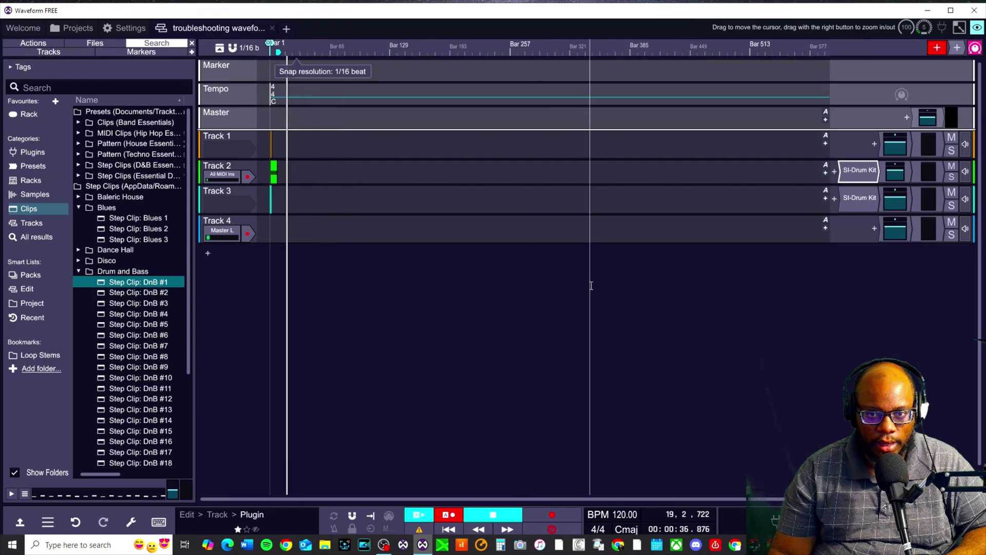
pyautogui.scroll(10, 425, 323)
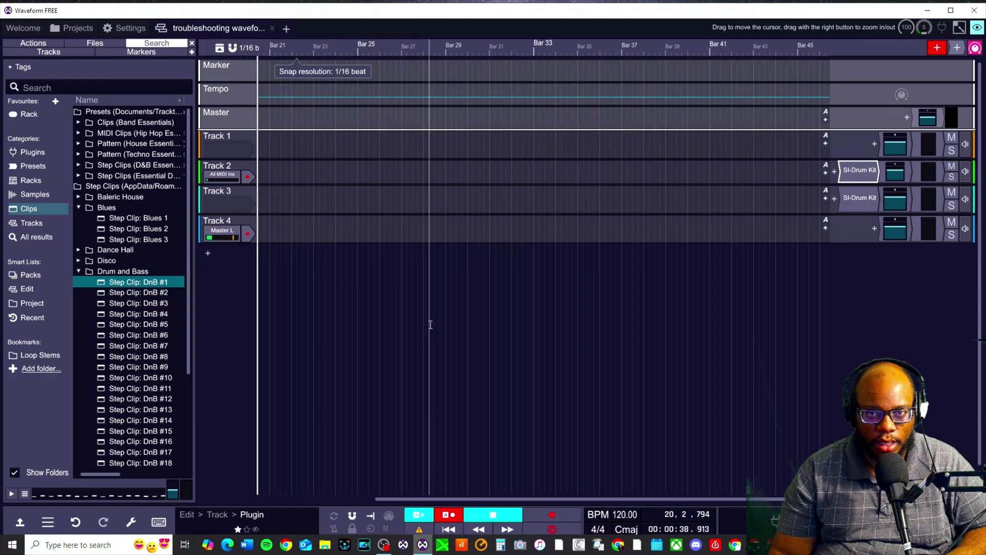
pyautogui.scroll(5, 430, 324)
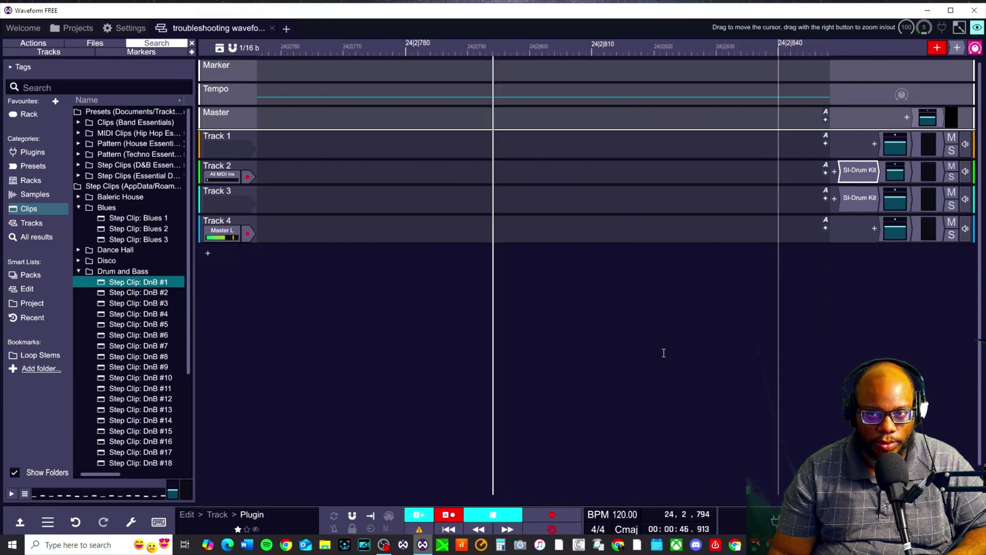
pyautogui.scroll(-2, 664, 353)
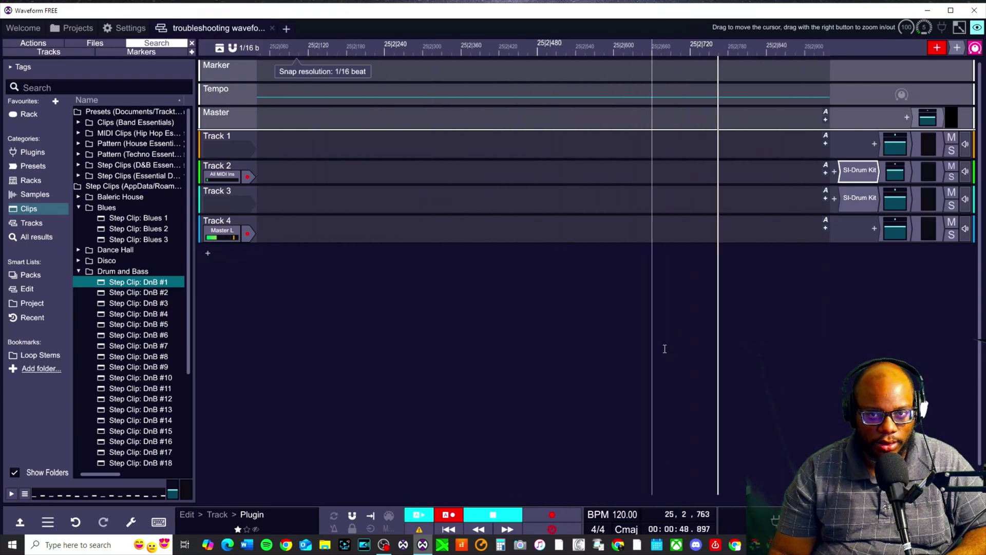
pyautogui.scroll(-3, 664, 353)
pyautogui.scroll(-2, 663, 350)
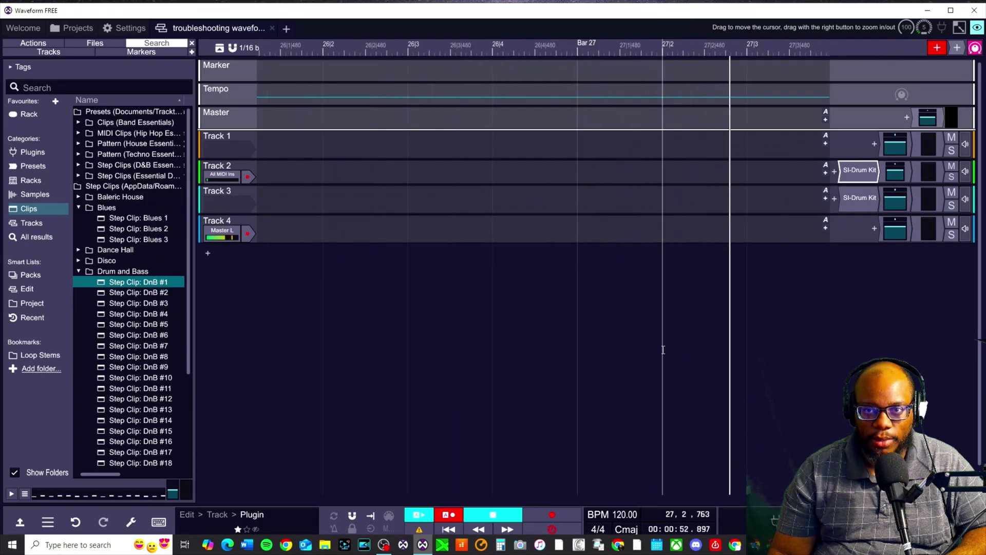
pyautogui.scroll(-1, 642, 345)
pyautogui.scroll(-1, 343, 90)
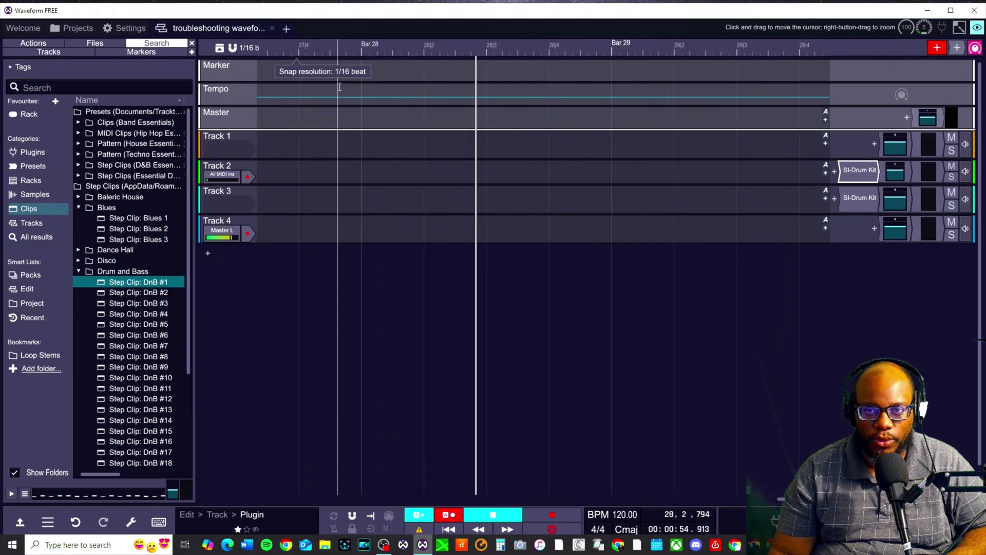
pyautogui.scroll(-1, 429, 246)
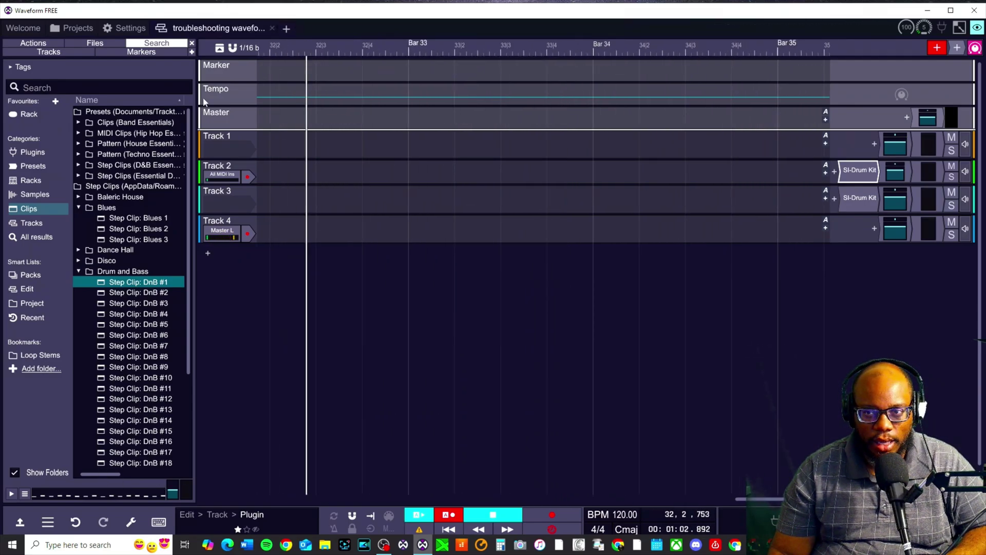
# - Stop playback with the transport at bar 32, beat 3
pyautogui.press('space')
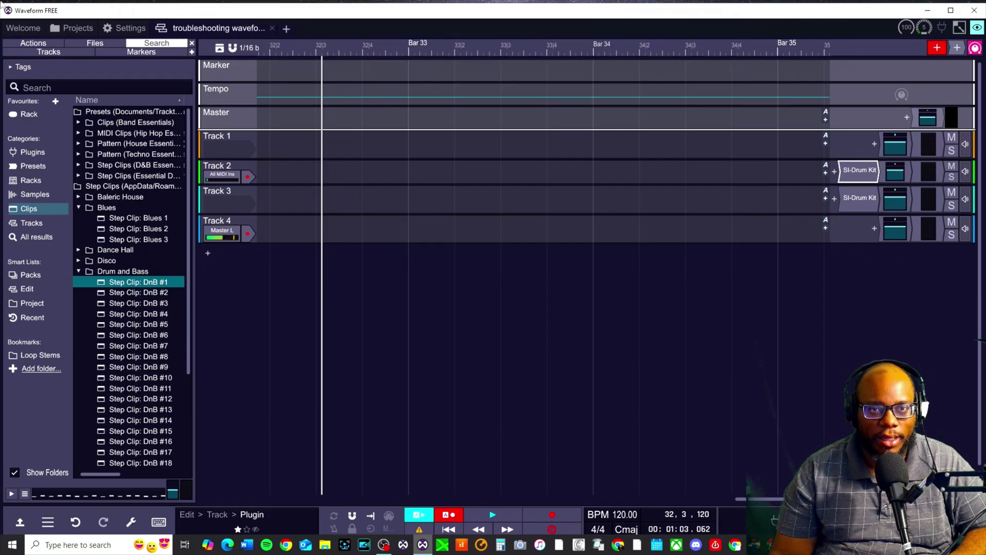
# - Show the Appearance page of Waveform's Settings
pyautogui.click(137, 30)
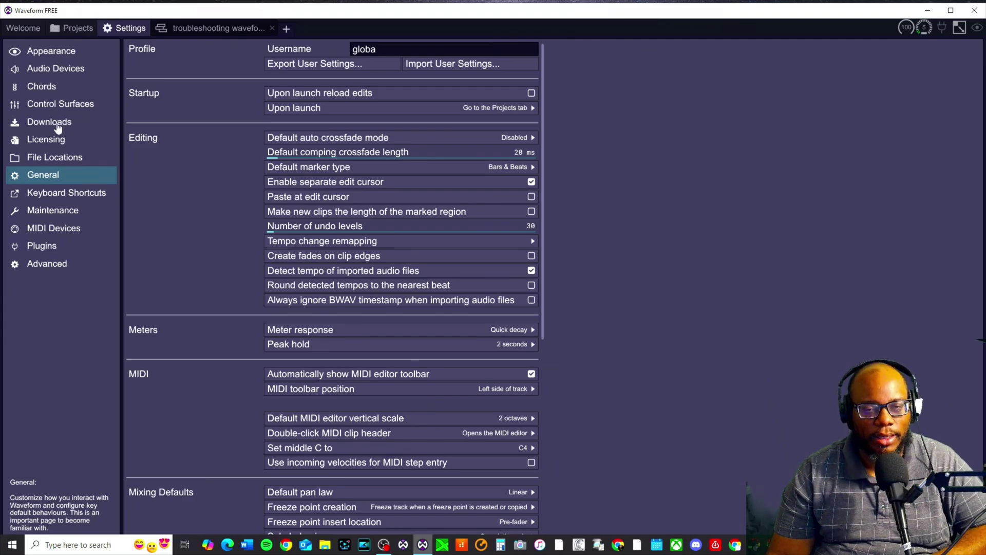
pyautogui.click(60, 52)
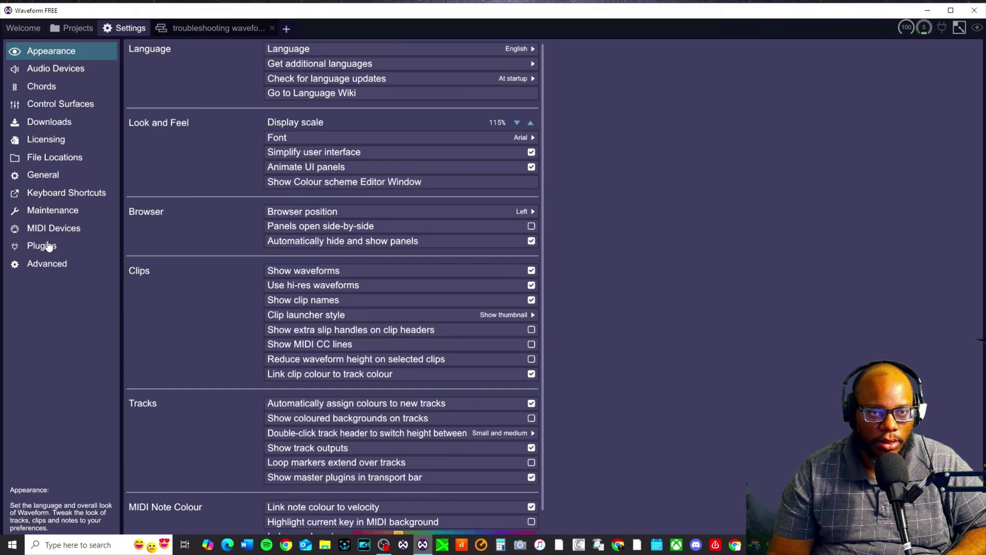
# - Check that Audio Devices shows a 512-sample buffer size, then go back to the project edit
pyautogui.click(50, 75)
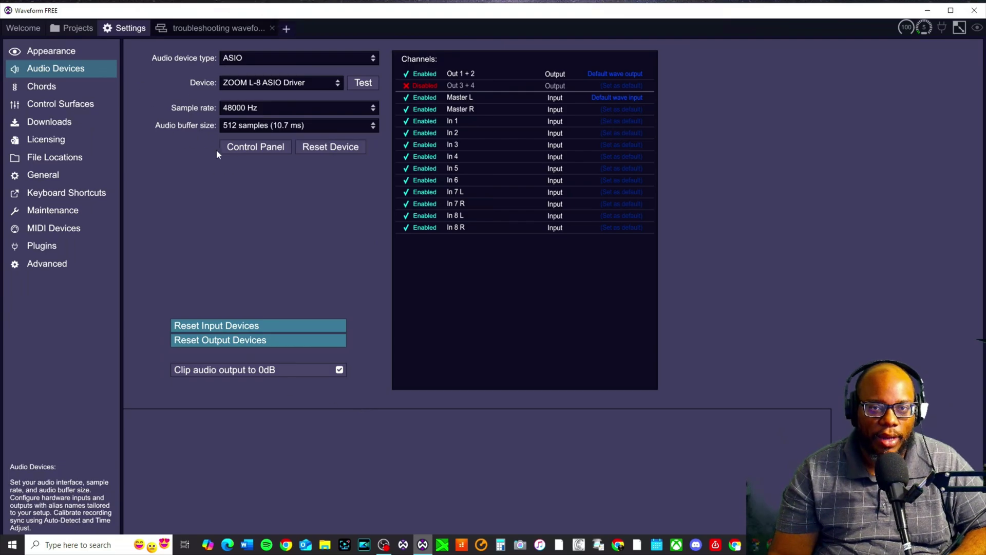
pyautogui.click(283, 142)
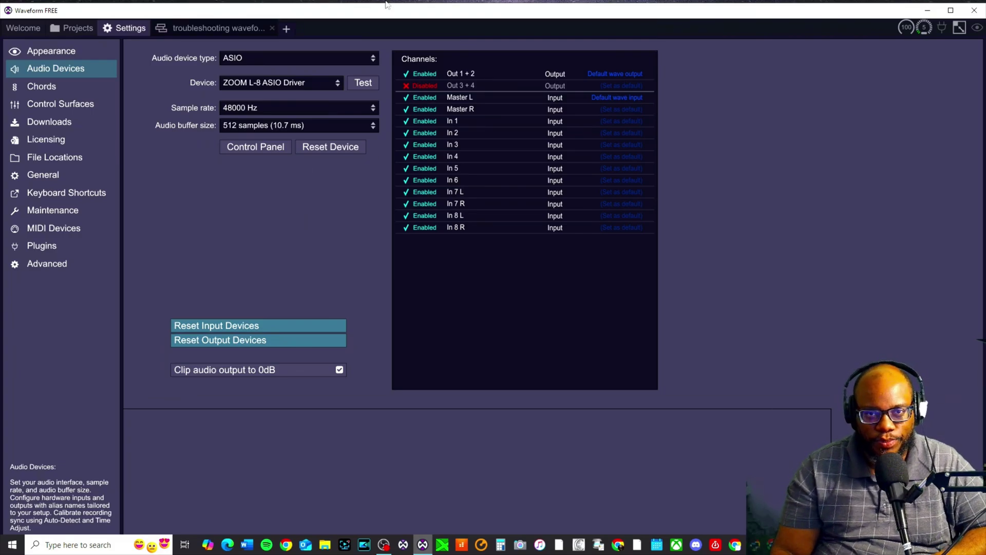
pyautogui.click(164, 27)
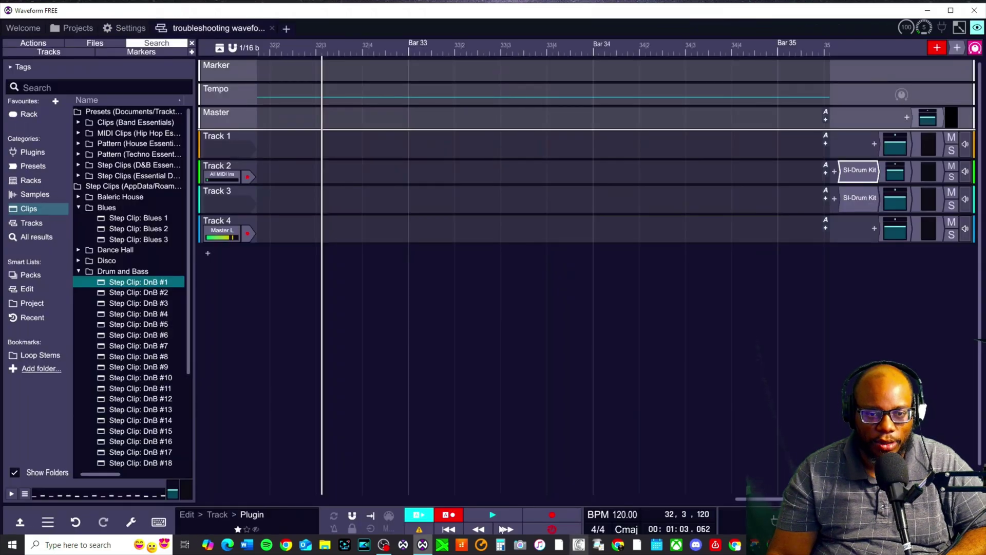
# - Untick 'Snap clips to other clips' under Options > Snap-to-grid, leaving grid and cursor snapping on
pyautogui.click(19, 523)
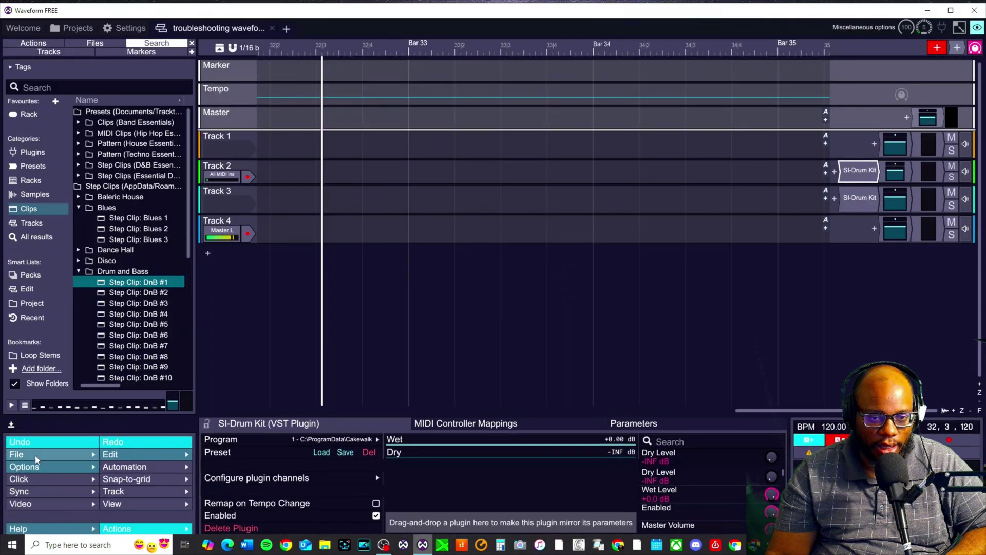
pyautogui.click(129, 480)
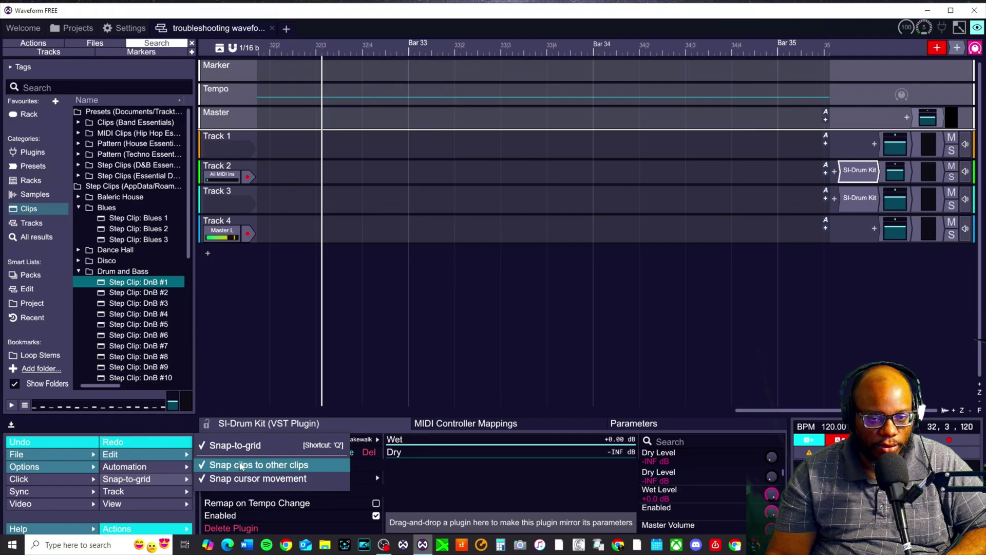
pyautogui.moveTo(177, 478)
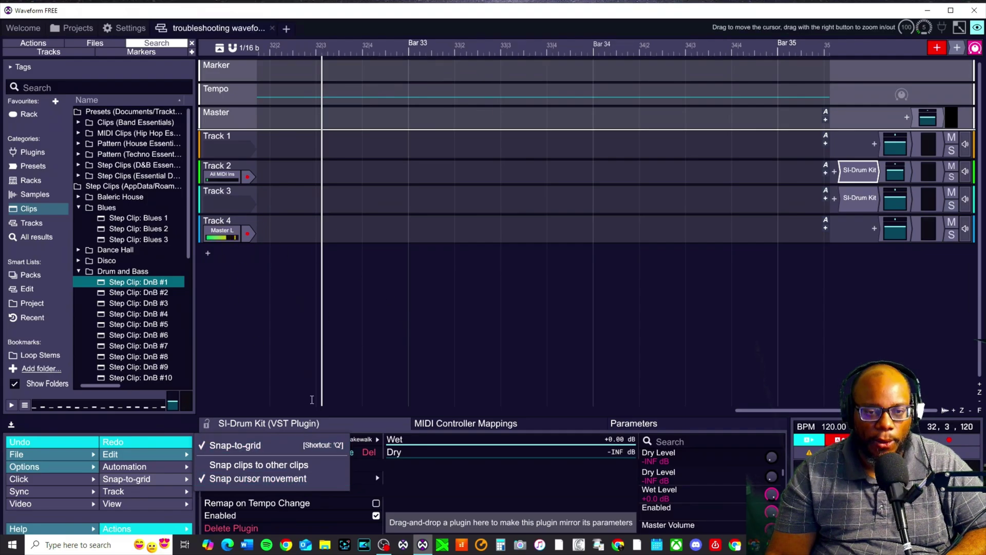
pyautogui.click(10, 436)
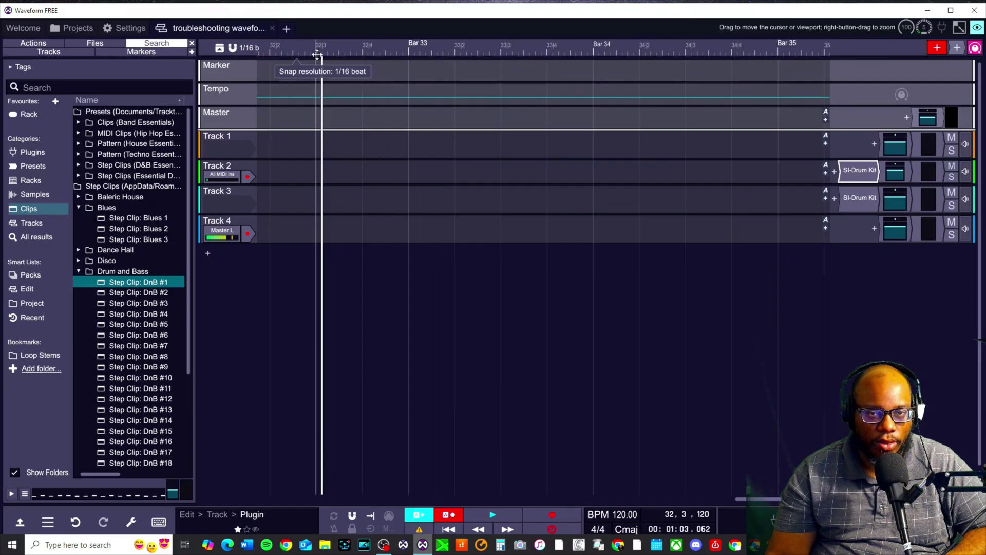
# - Change the snap resolution from 1/16 beat to 1/4 beat
pyautogui.click(249, 47)
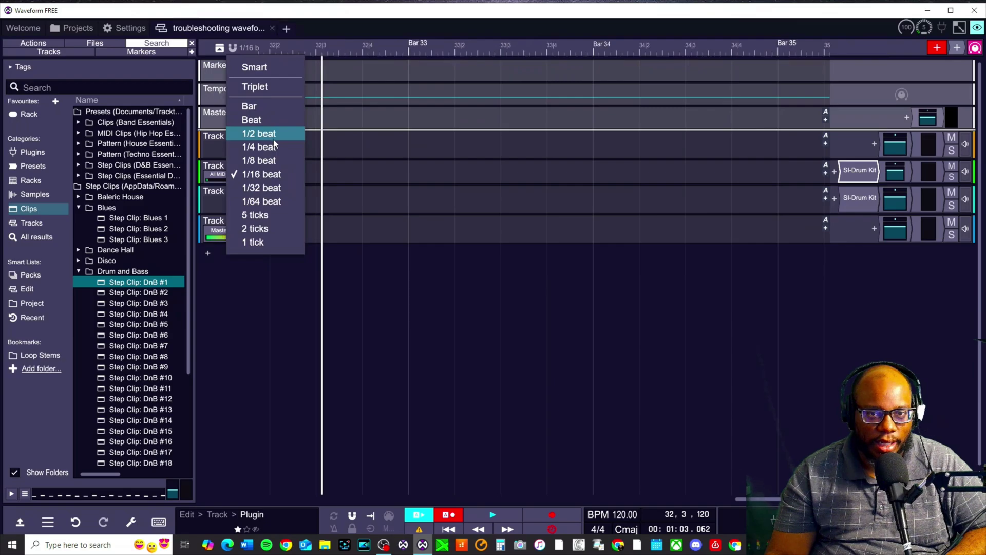
pyautogui.click(259, 147)
pyautogui.click(239, 50)
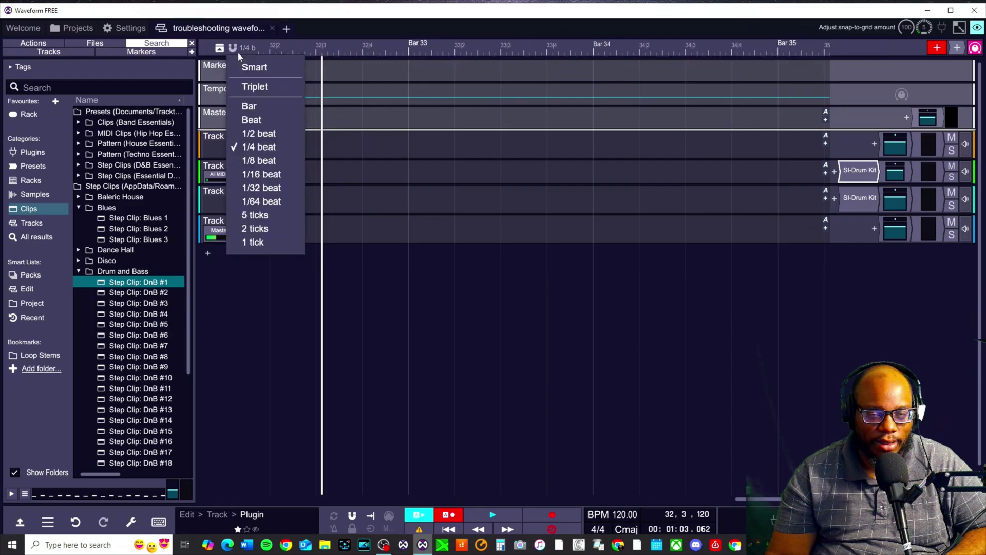
pyautogui.click(329, 51)
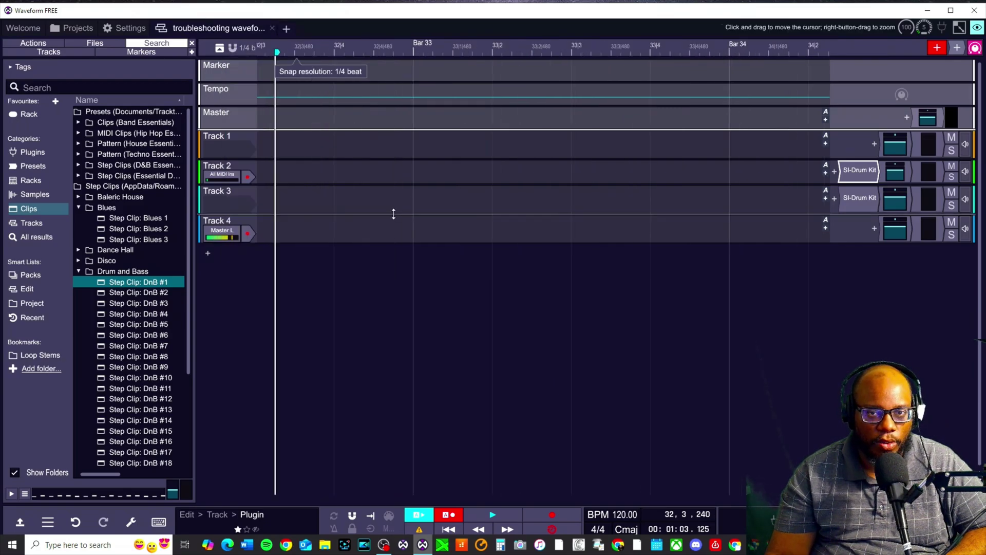
# - Step the playhead along the ruler in quarter-beat snaps, ending at bar 33, beat 2
pyautogui.scroll(2, 395, 210)
pyautogui.moveTo(327, 55); pyautogui.dragTo(366, 52)
pyautogui.click(405, 51)
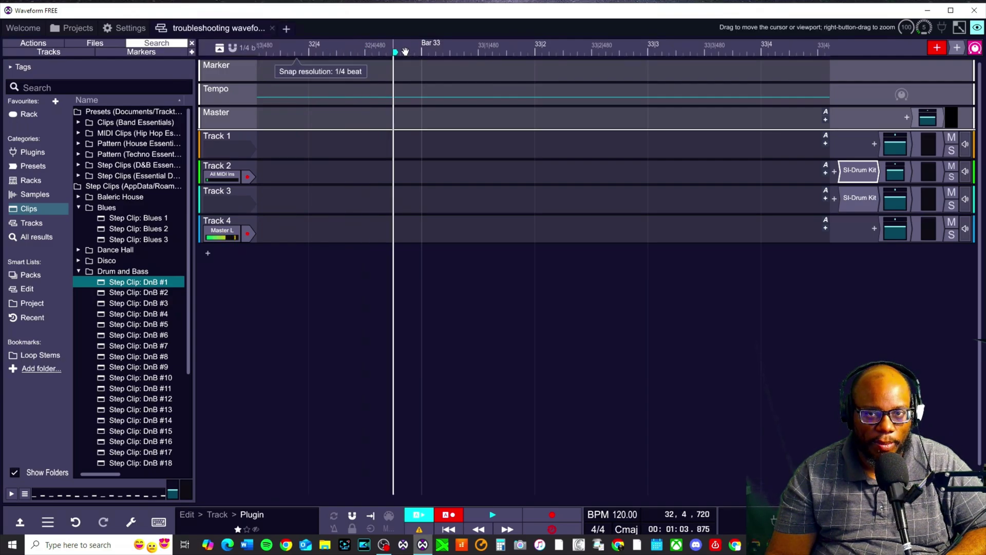
pyautogui.click(420, 52)
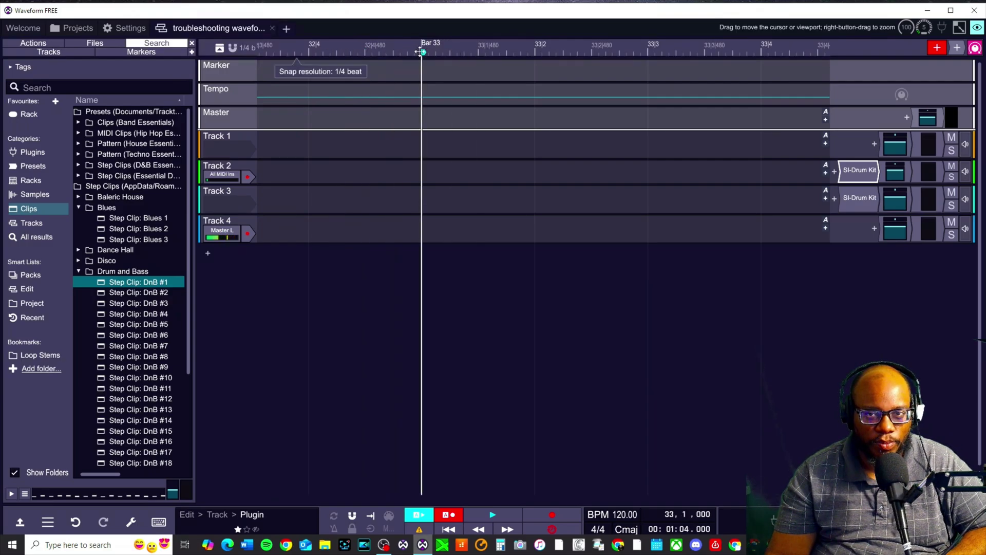
pyautogui.click(448, 51)
pyautogui.click(480, 52)
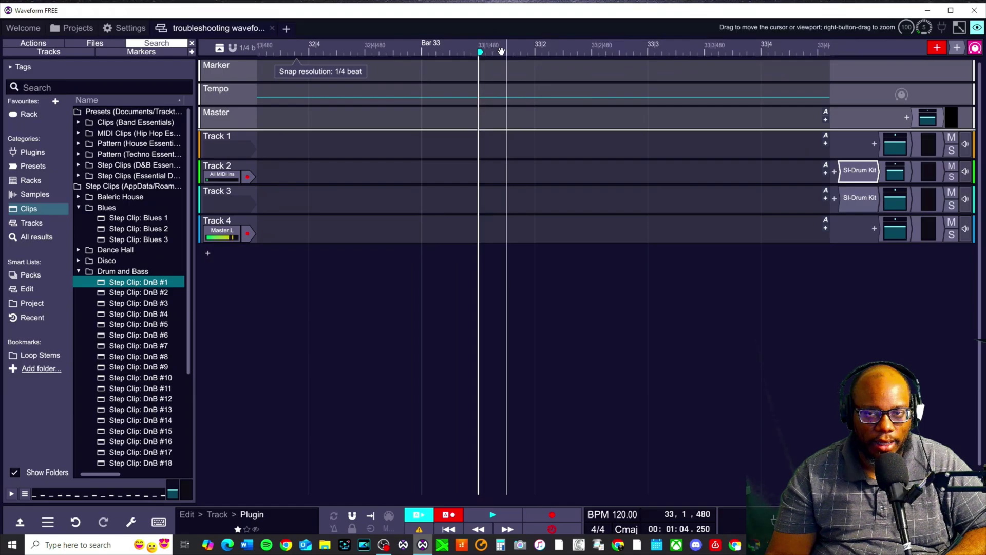
pyautogui.click(564, 52)
pyautogui.click(593, 52)
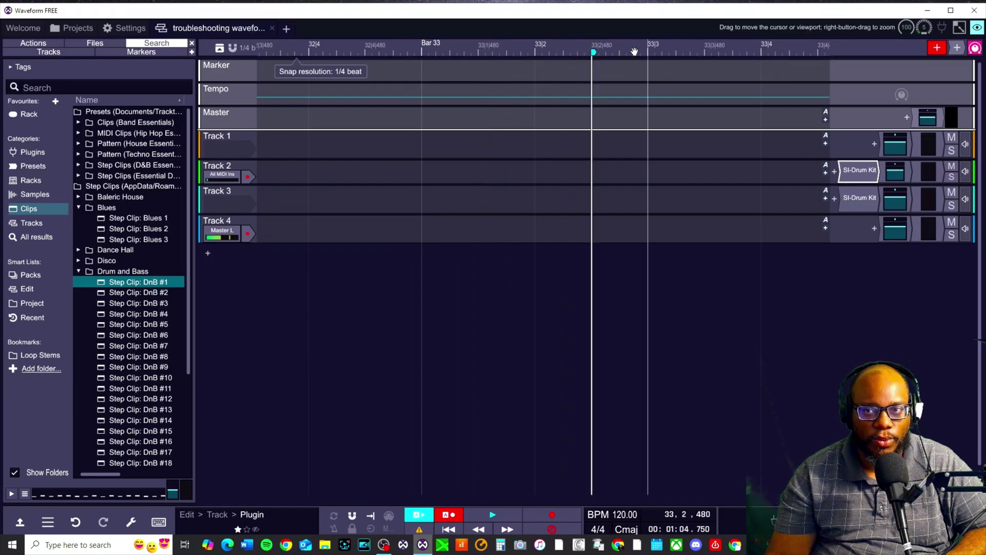
pyautogui.click(632, 51)
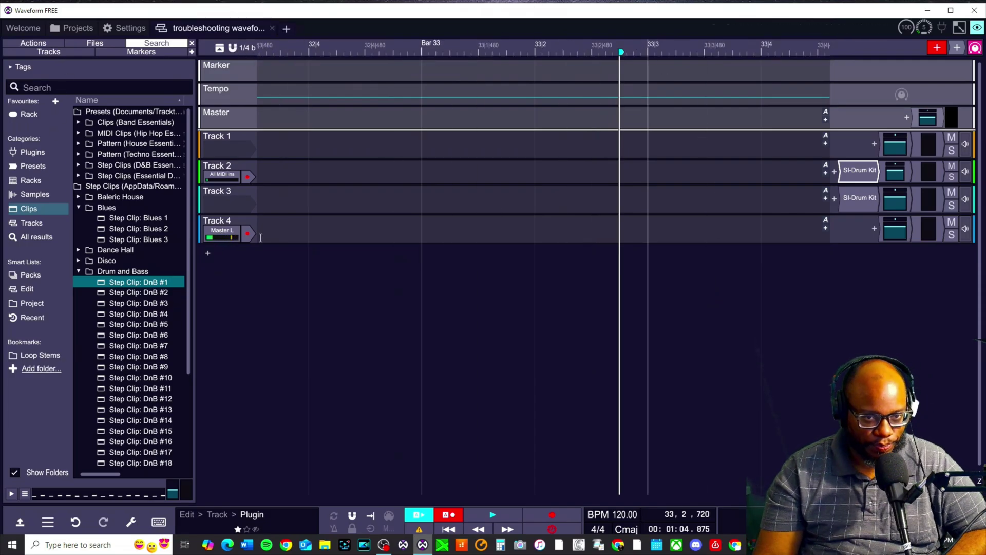
pyautogui.scroll(-5, 346, 217)
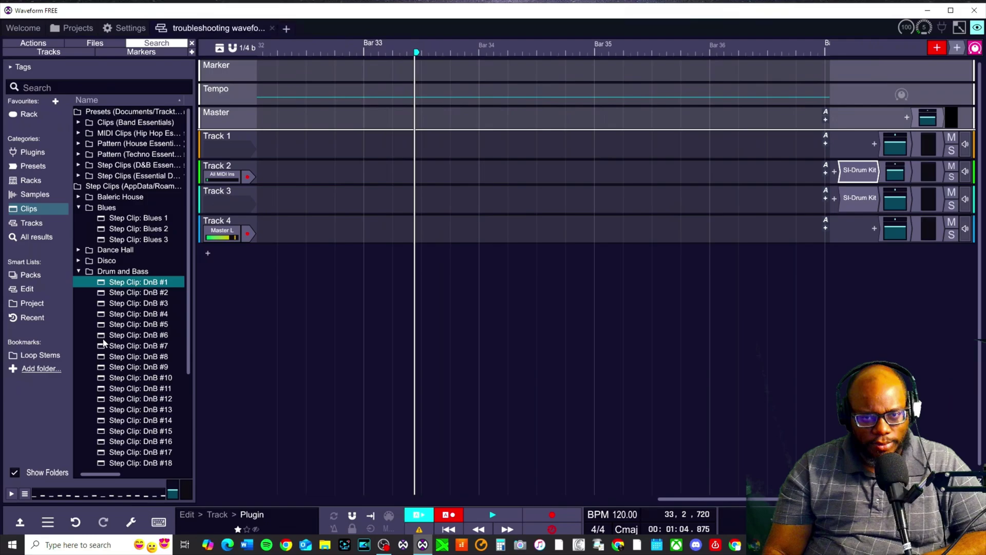